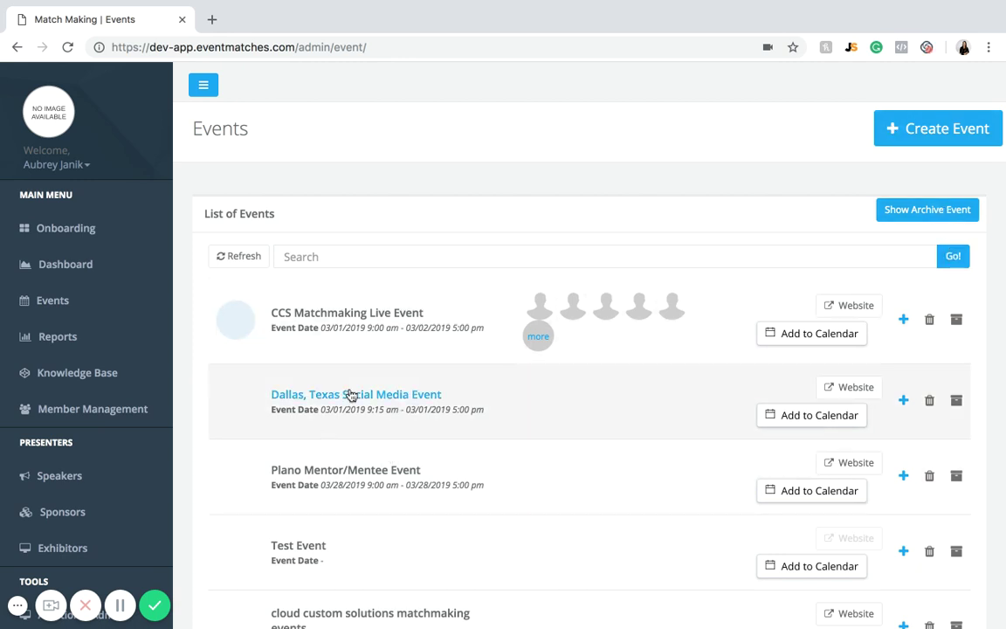
Open the activities of the Dallas, Texas Social Media Event and start a new Matchmaking activity
click(291, 398)
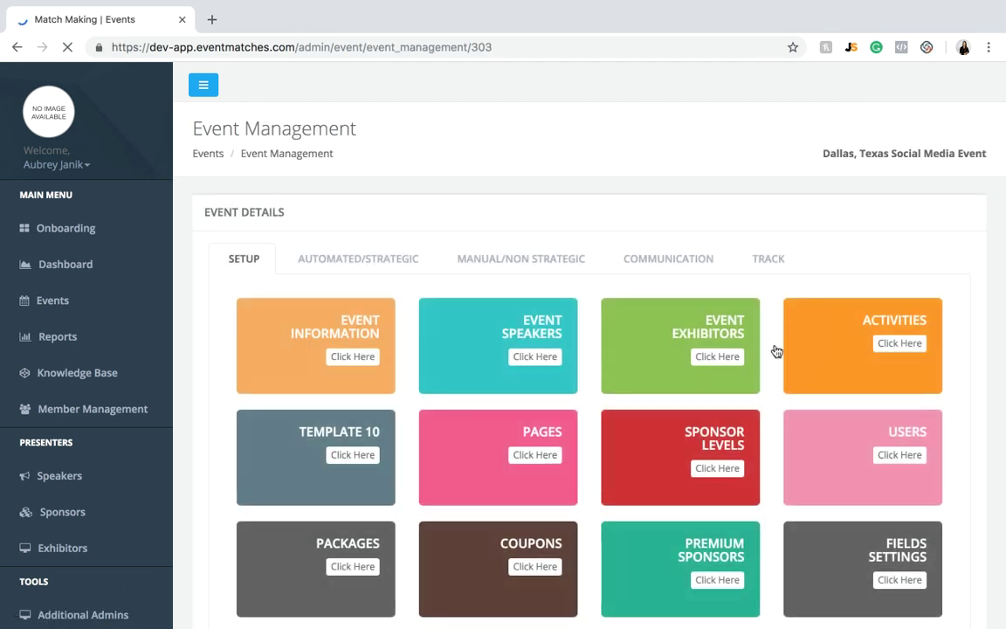
click(888, 343)
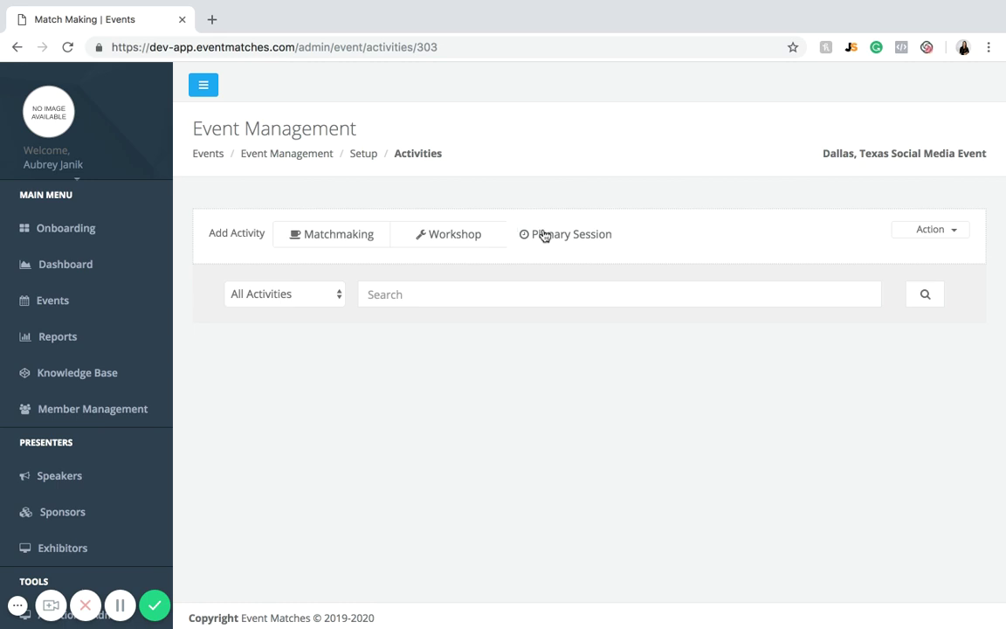
click(334, 245)
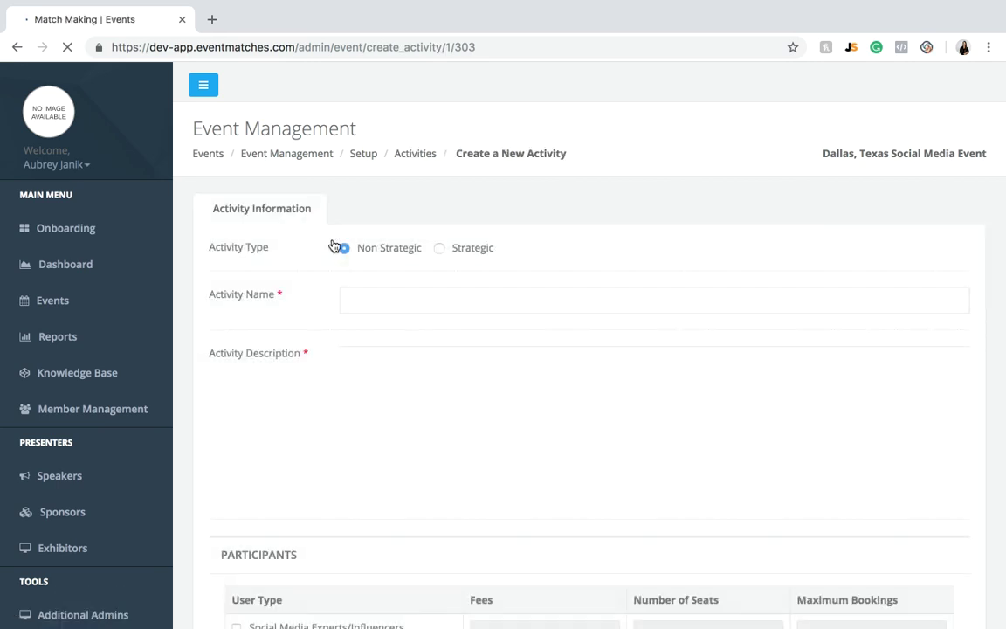
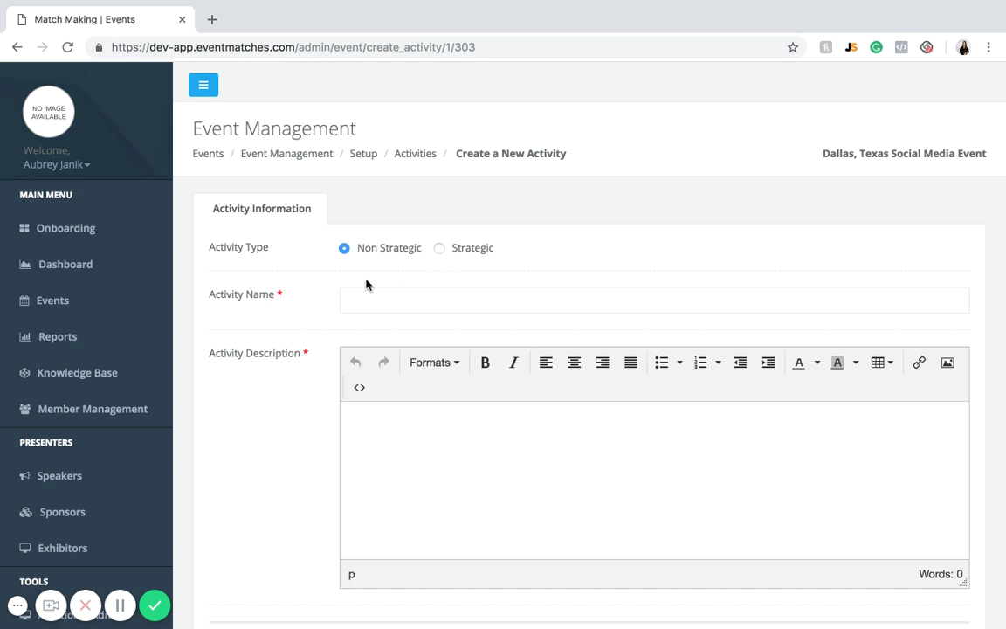
Make the activity type Strategic and name the activity "Social Media Marketer Match Making Session"
click(437, 249)
click(396, 299)
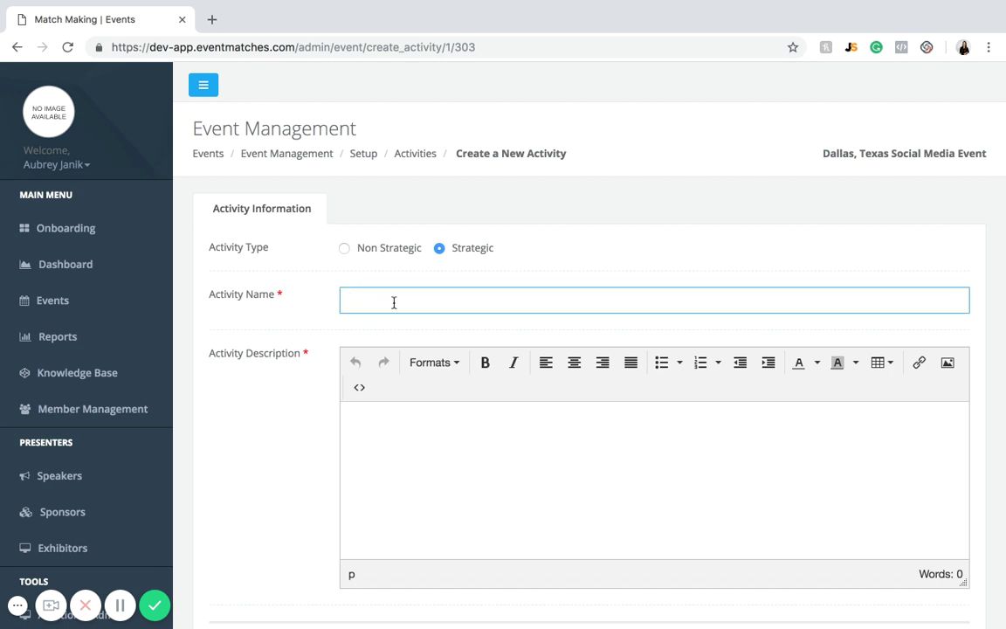
text(Social Media Marketer Match Making Session)
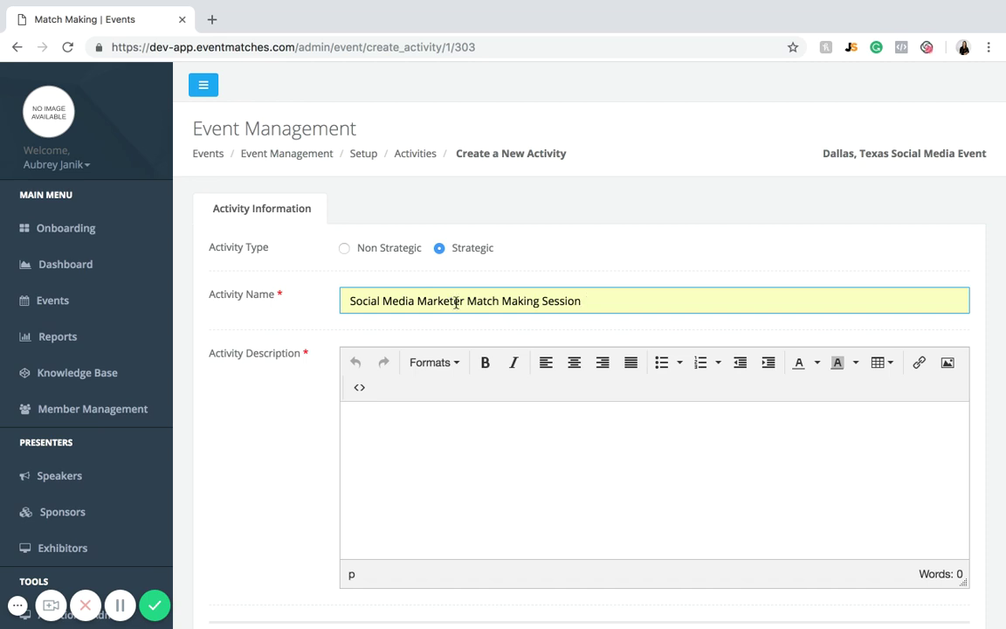
Enter the activity description "Match Making Session to pair small business owners and entrepreneurs to social media experts to help them grow their business."
click(445, 489)
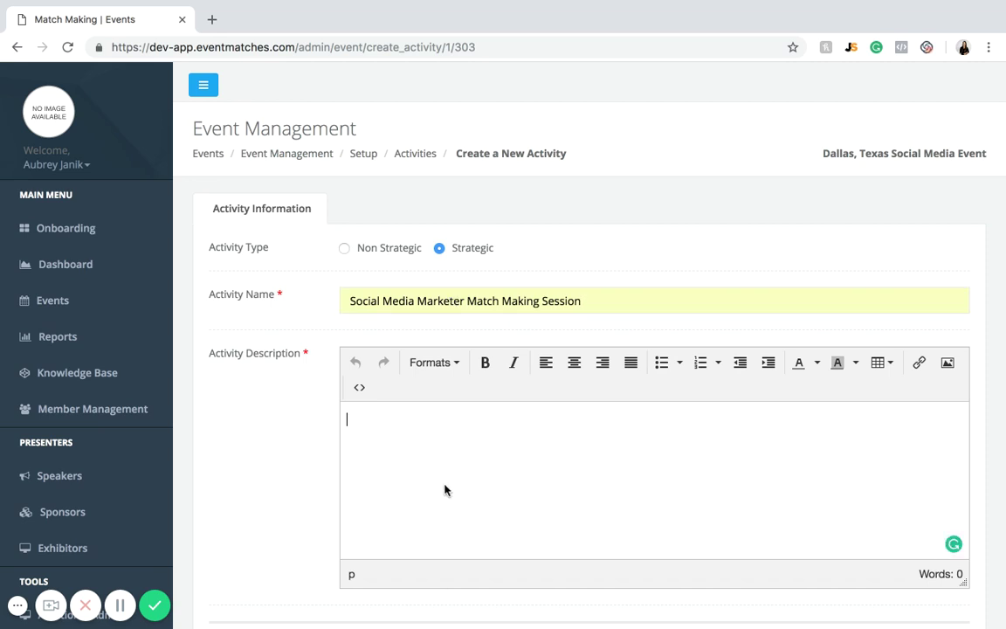
text(Match Making Session to p)
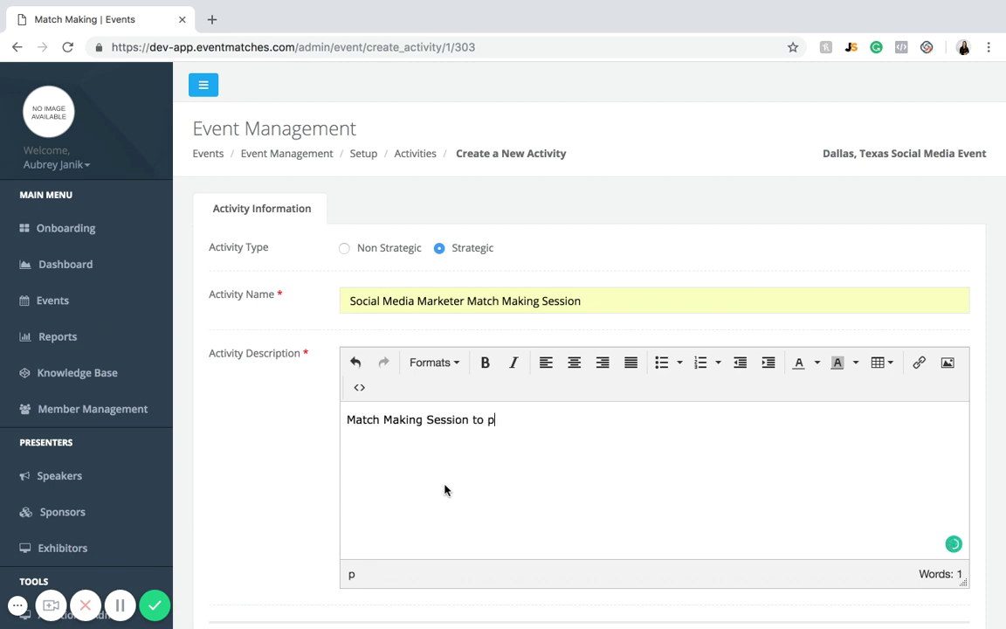
text(air smal)
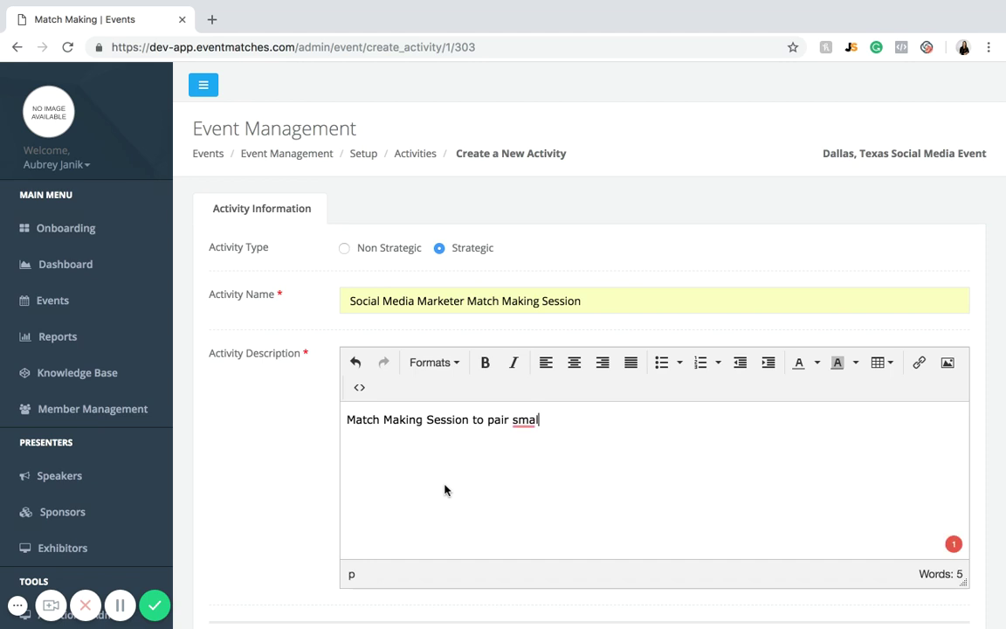
text(l business owner)
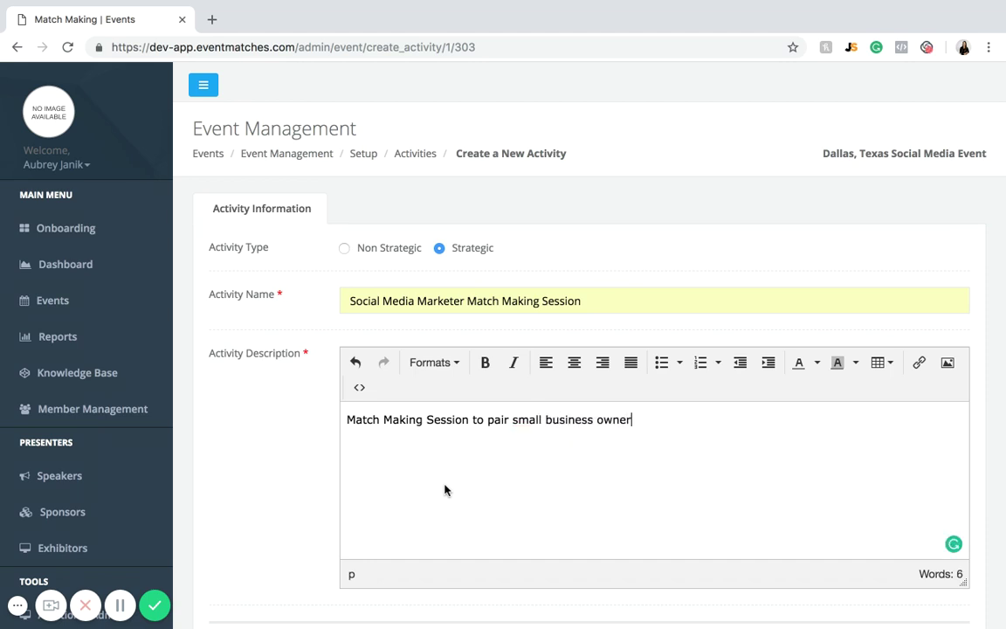
text(s and entreprneu)
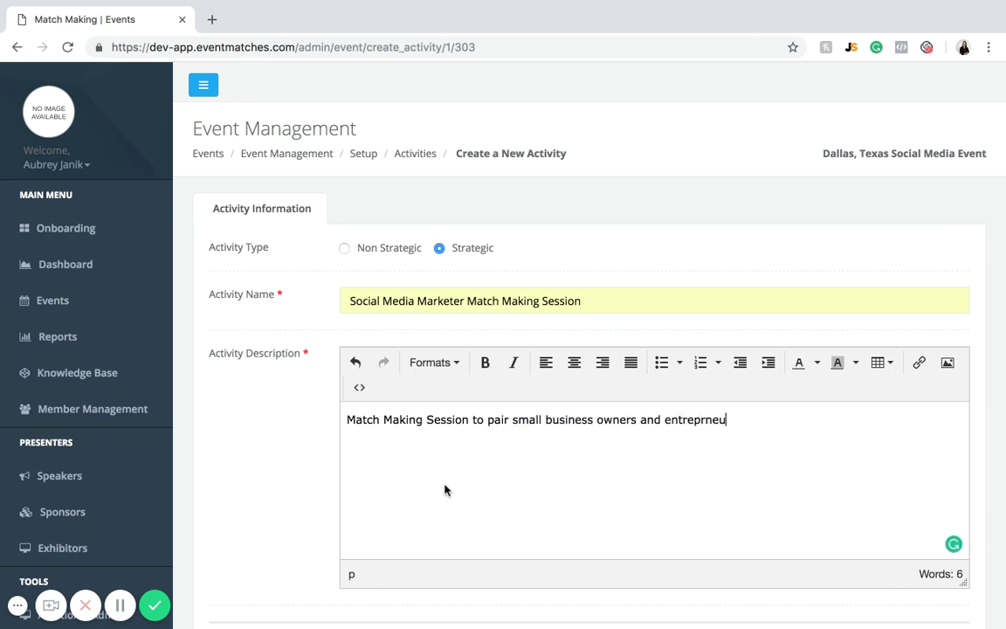
text(rs to pot)
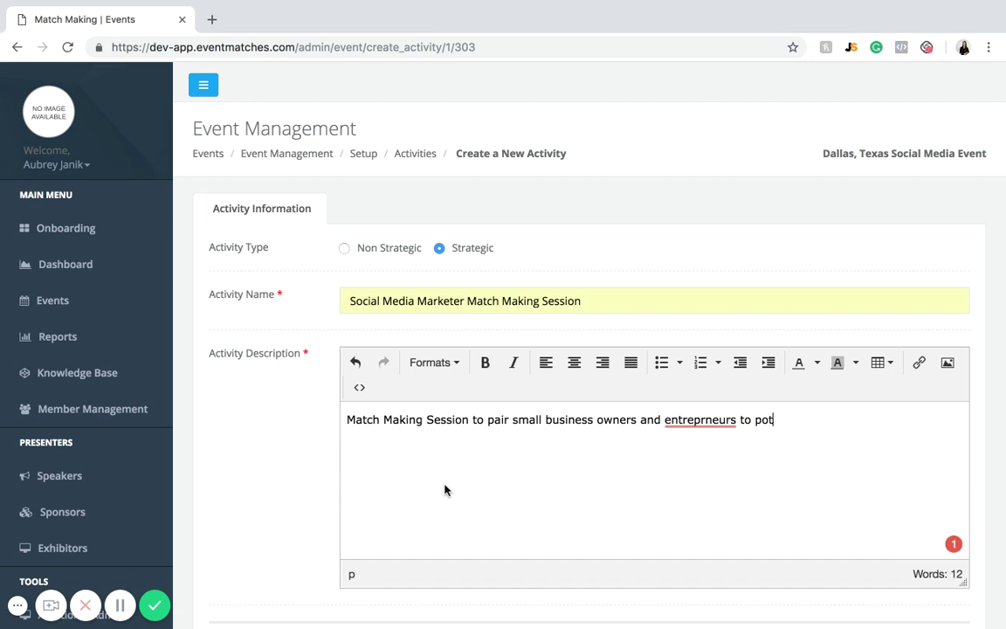
key(BackSpace)
key(BackSpace)
key(BackSpace)
mouse_move(722, 428)
click(712, 447)
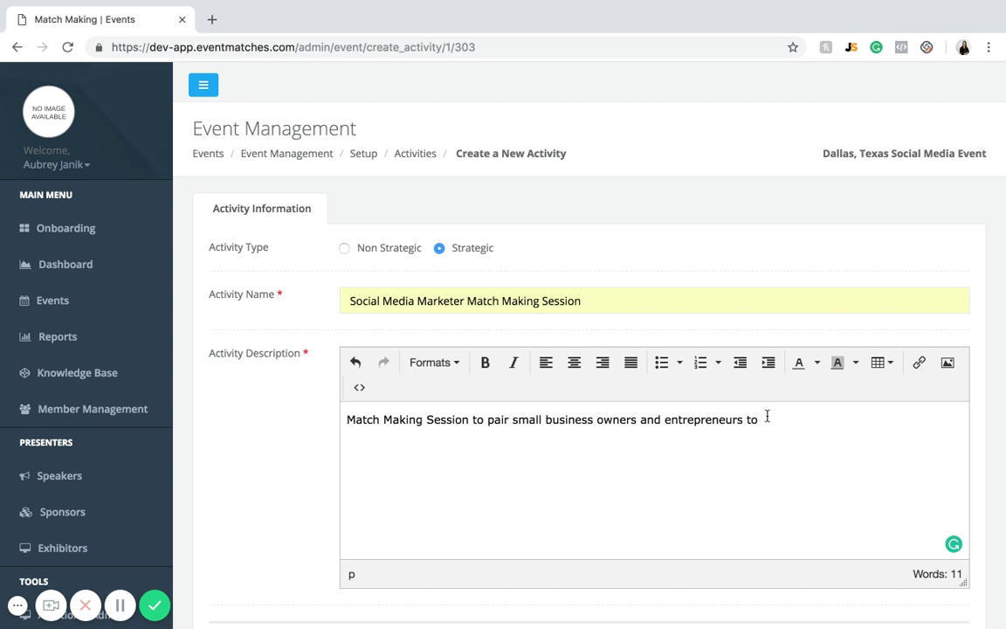
text(social media exe)
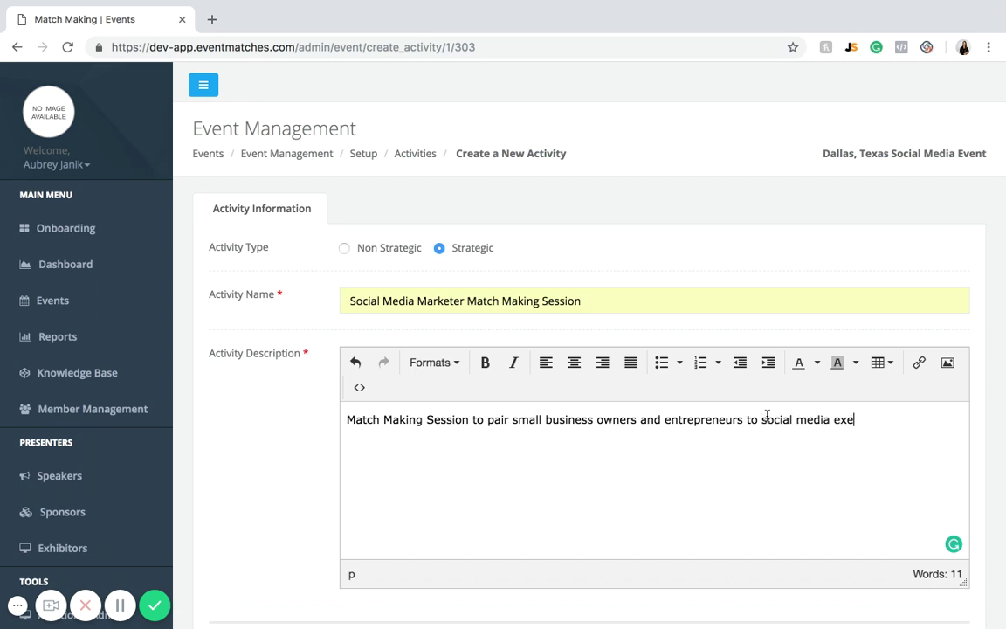
key(BackSpace)
text(perts to help )
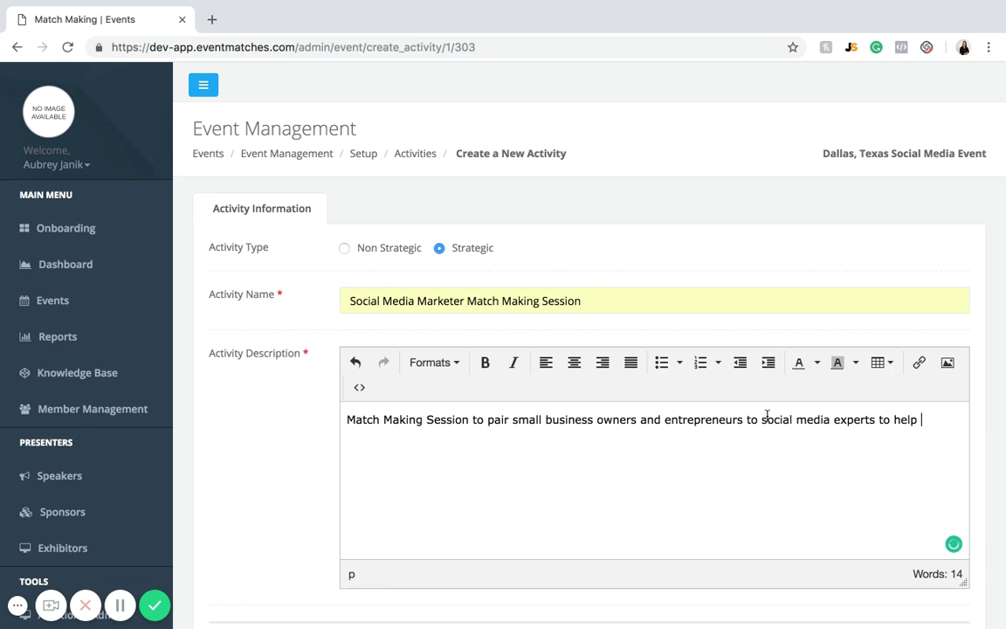
text(them grow their busi)
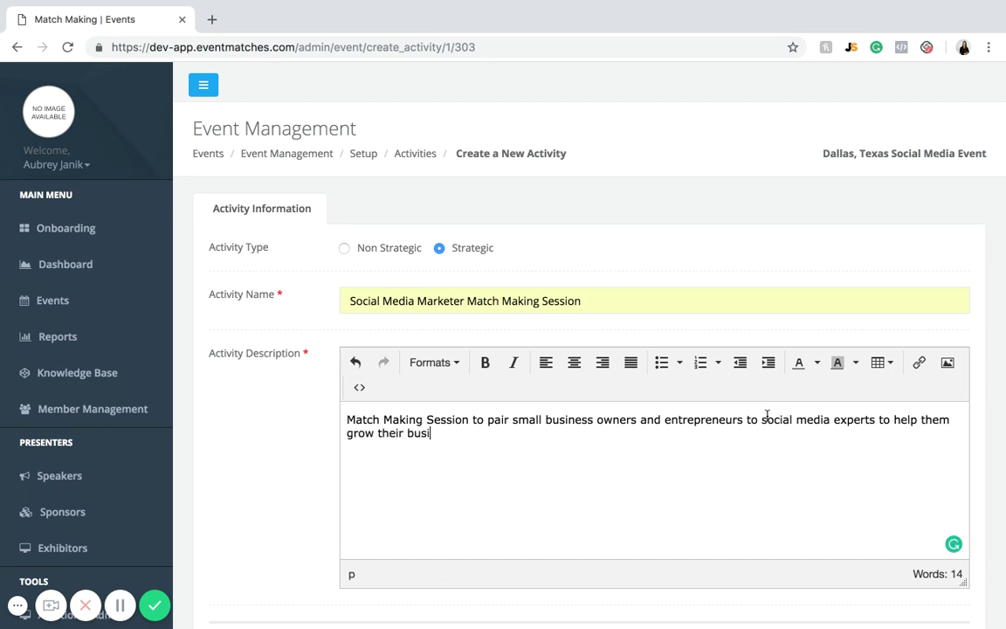
text(ness.)
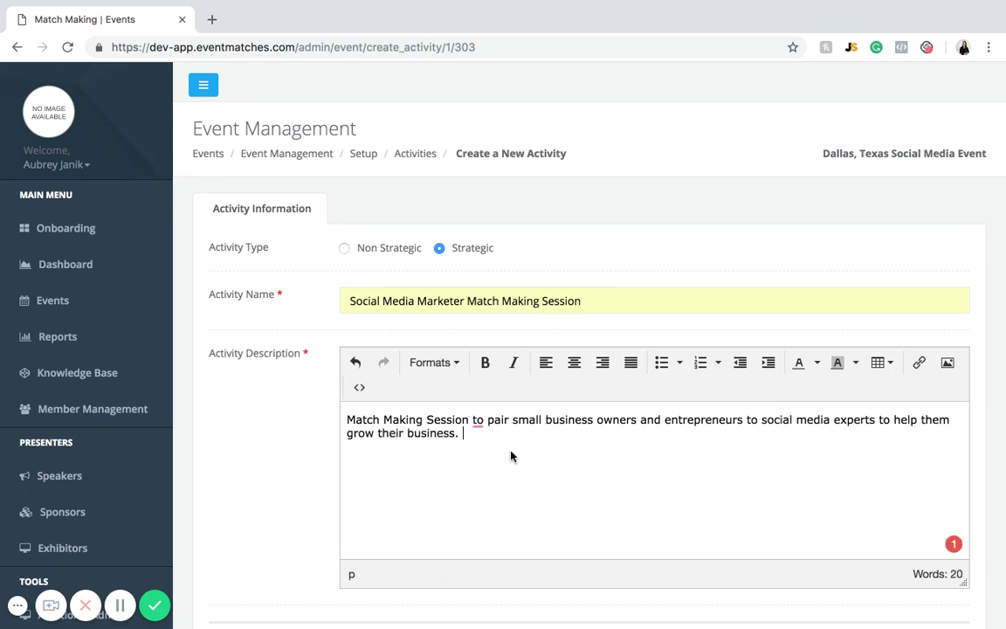
mouse_move(478, 419)
click(409, 449)
Include both Social Media Experts/Influencers and Entrepreneurs / Small Business Owners as participants of the activity
scroll(412, 467, down, 5)
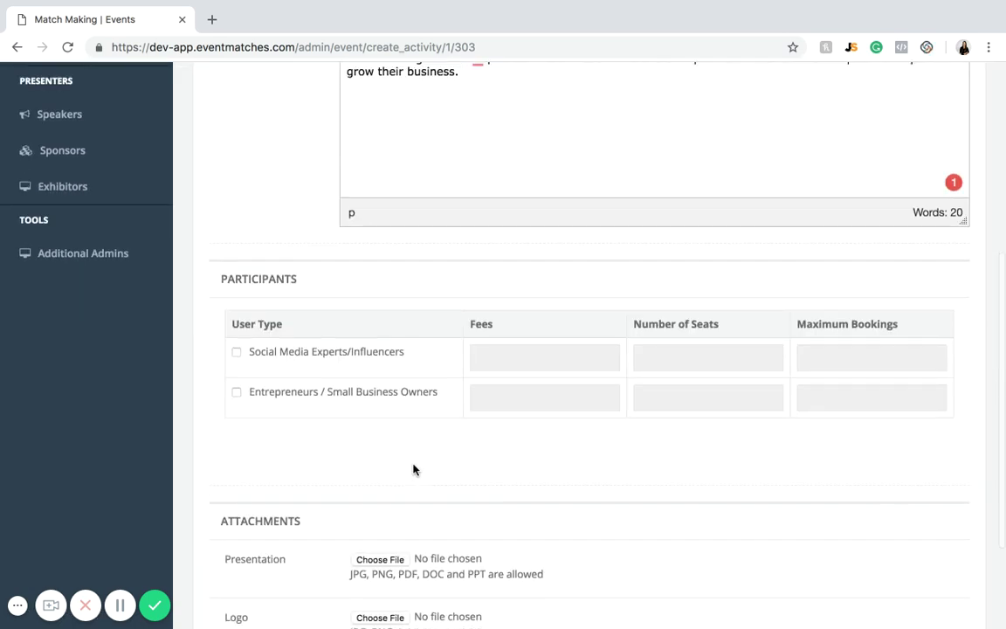
scroll(413, 470, down, 1)
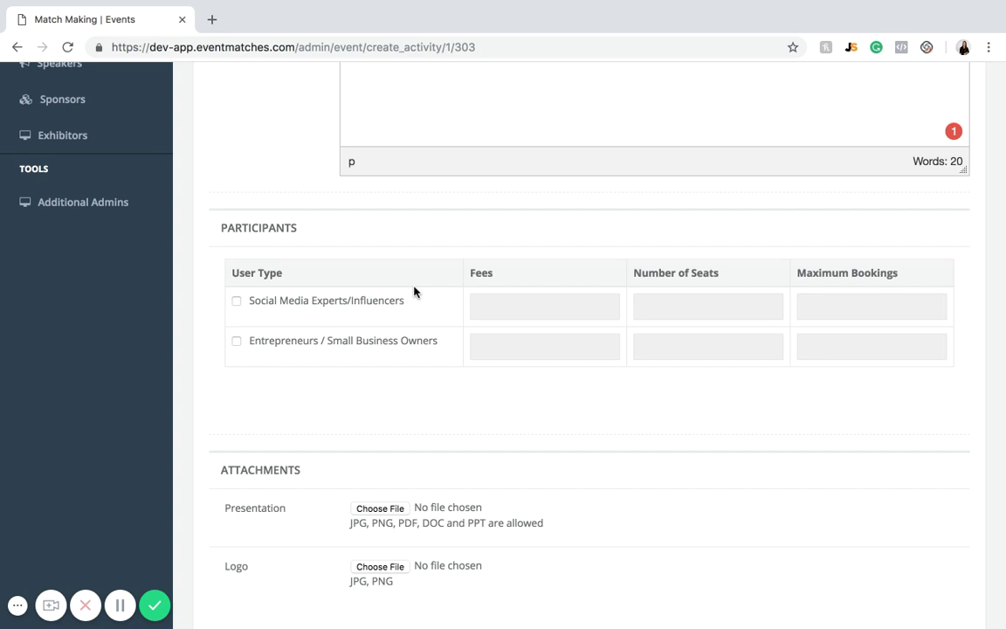
click(237, 300)
click(237, 341)
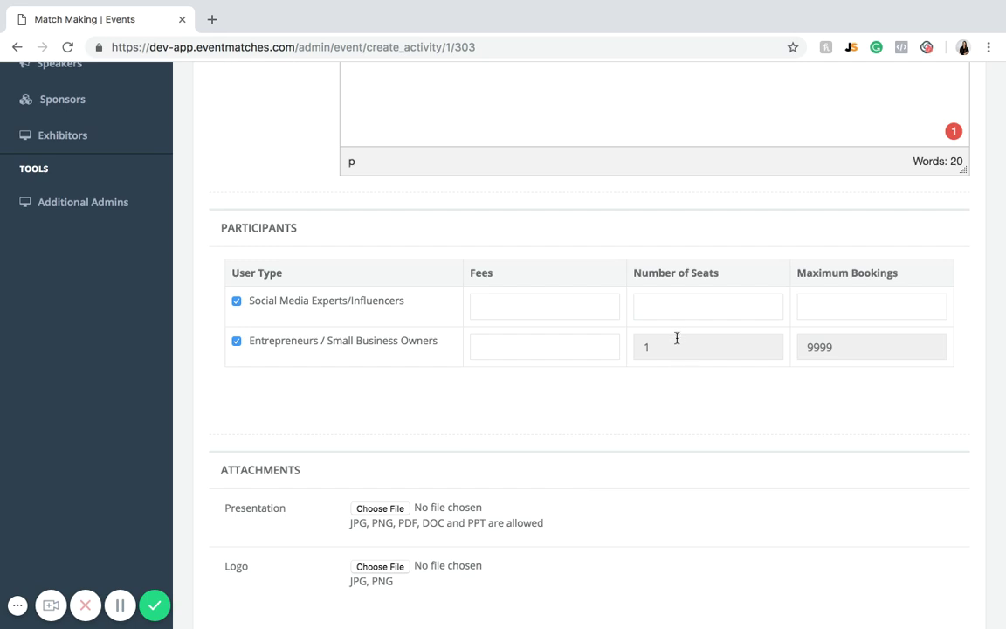
Give the Social Media Experts/Influencers participants 5 seats and a maximum of 6 bookings
click(654, 308)
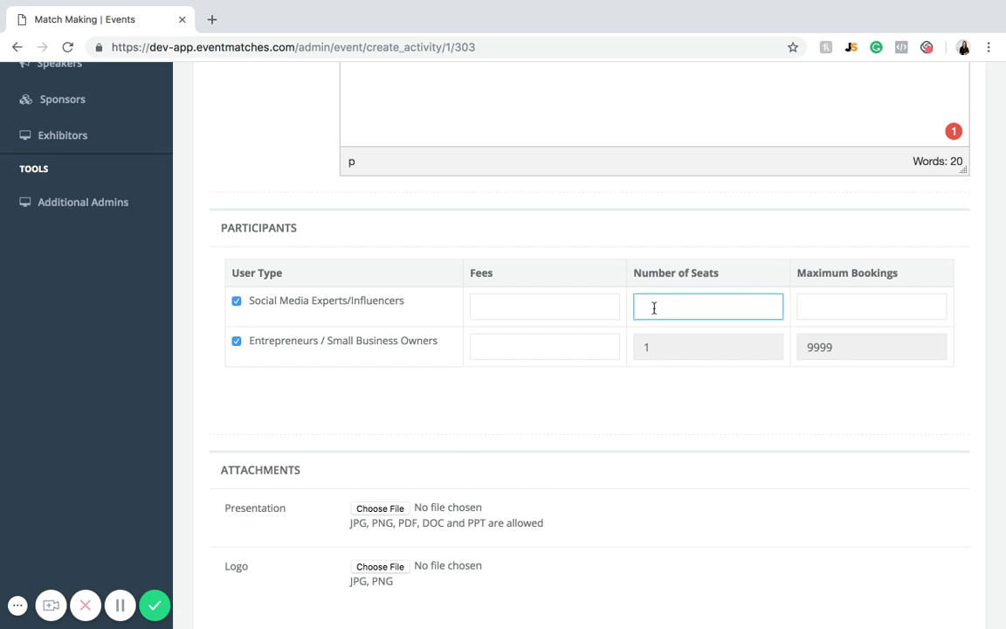
text(5)
click(624, 391)
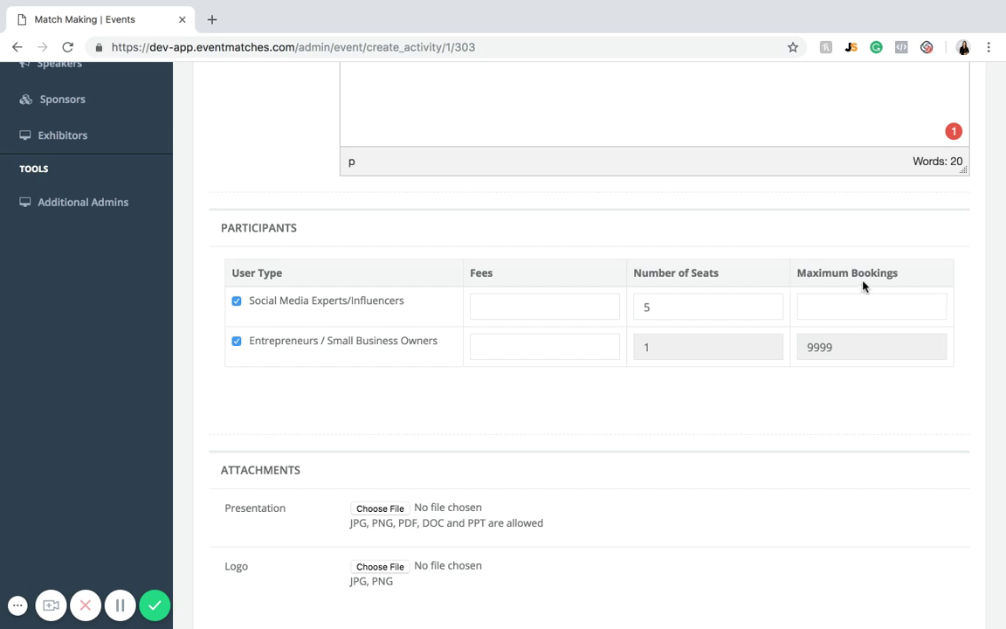
click(845, 302)
text(6)
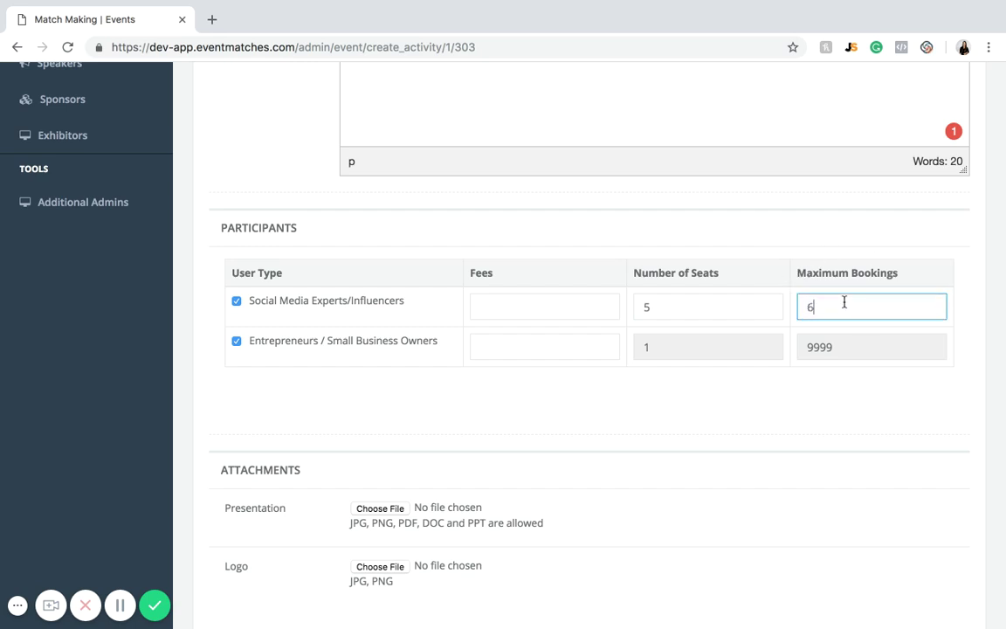
click(860, 404)
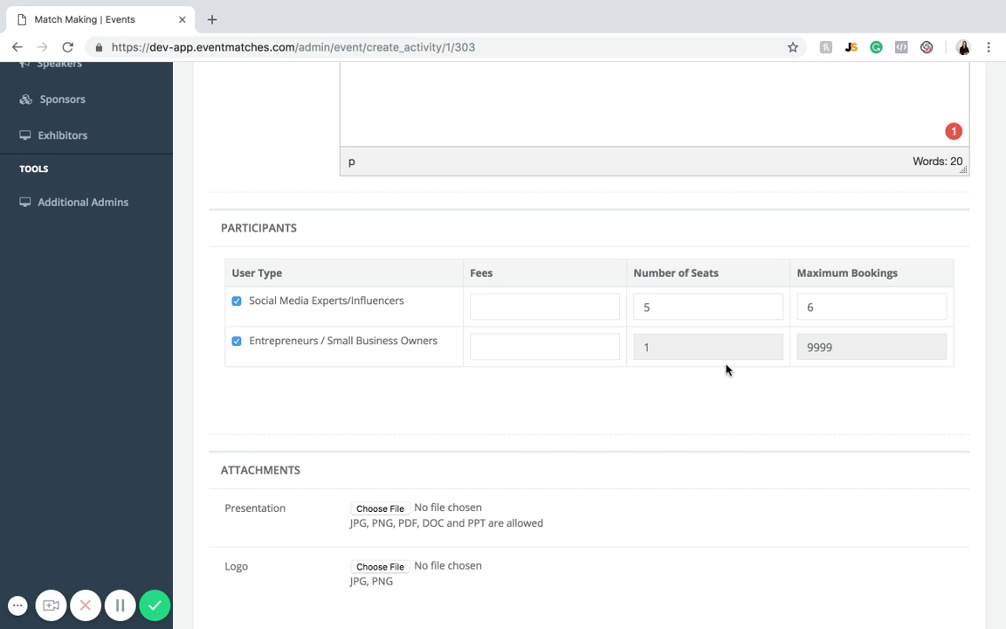
Create the activity with the entered information, without fees or attachments
scroll(724, 384, down, 2)
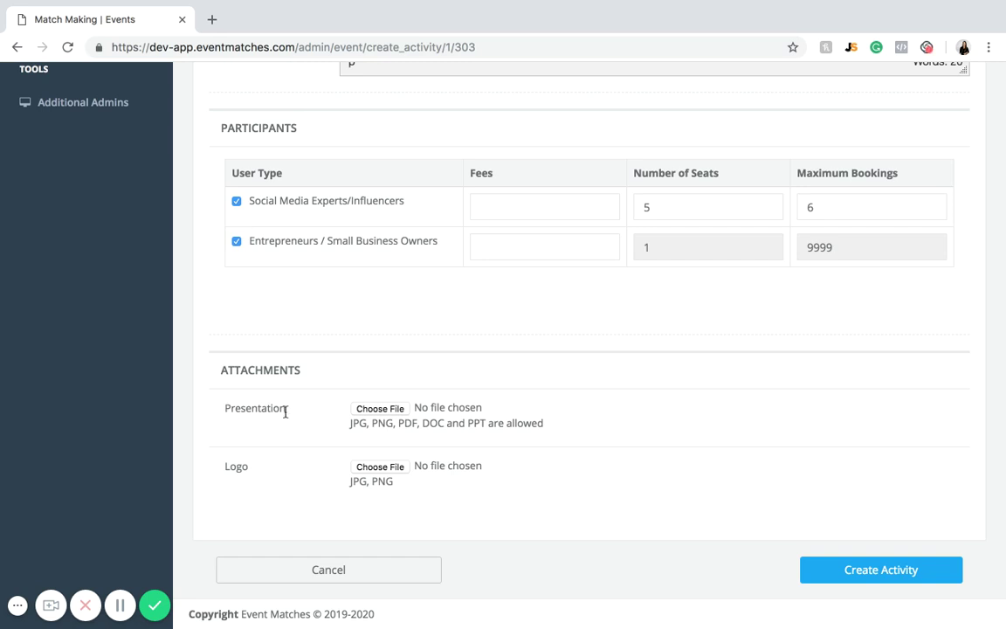
click(861, 580)
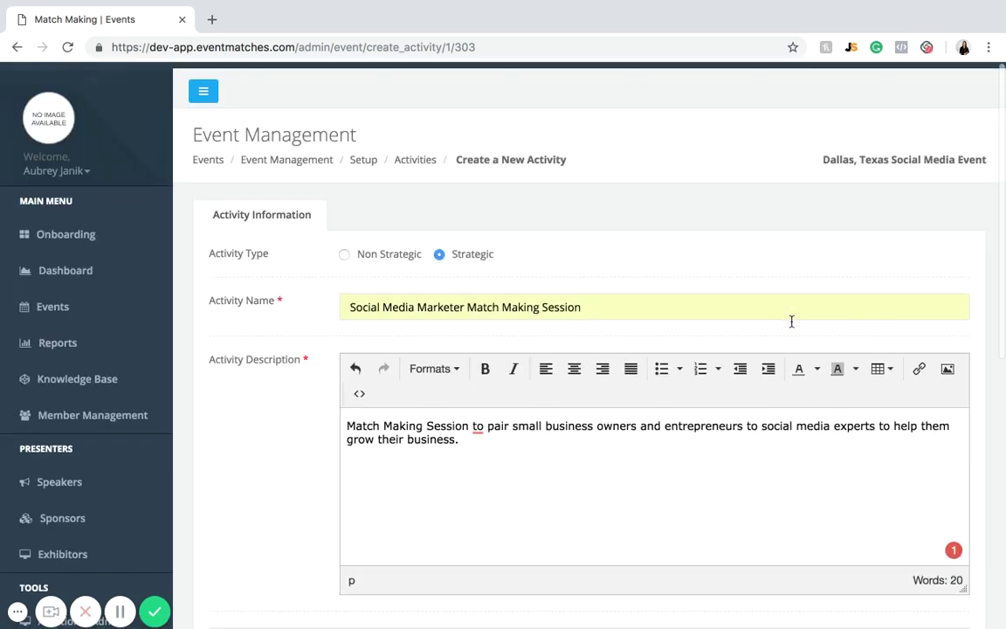
scroll(791, 321, down, 6)
click(908, 569)
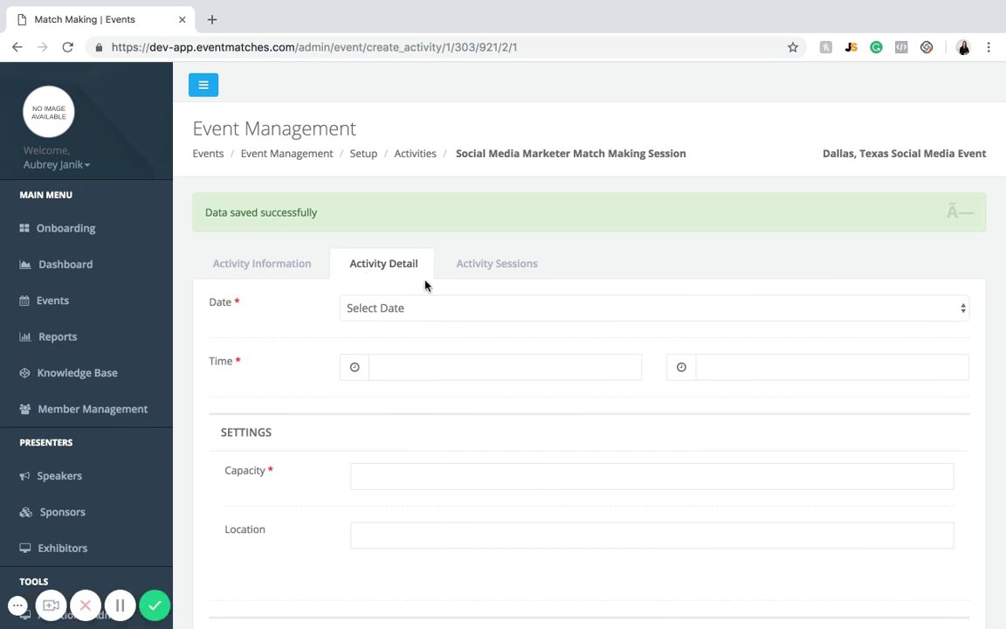
Set the activity's date to 03/01/2019 and its start time to 11:00am
click(429, 307)
click(428, 329)
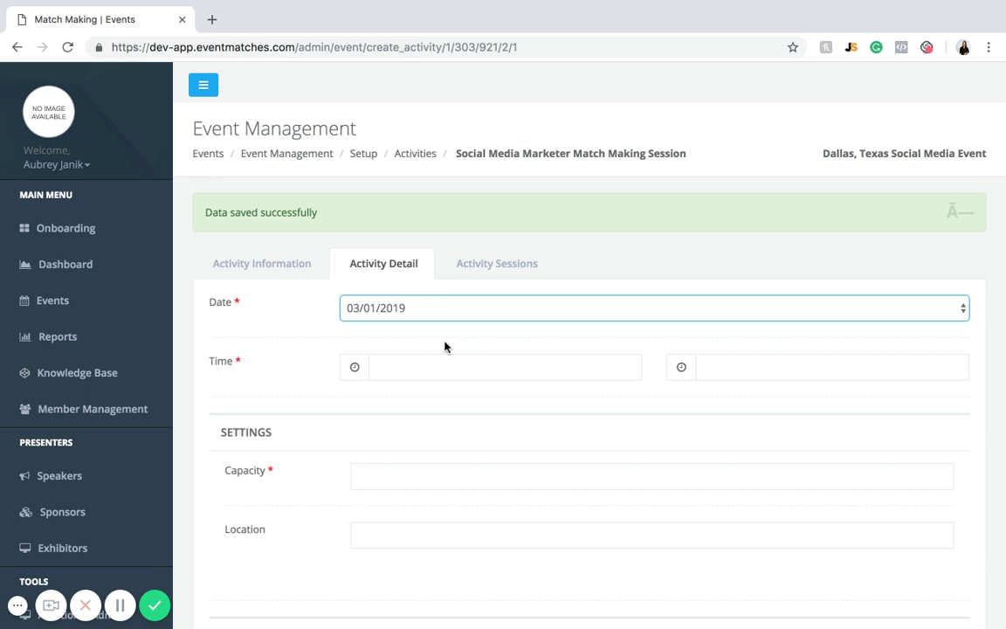
scroll(444, 347, down, 1)
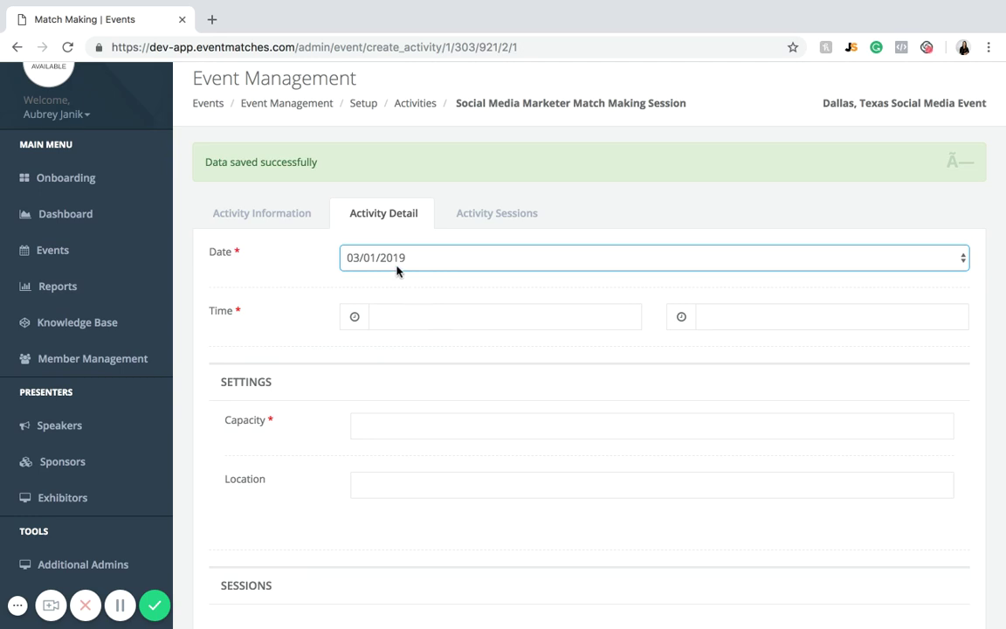
click(411, 316)
scroll(408, 359, down, 5)
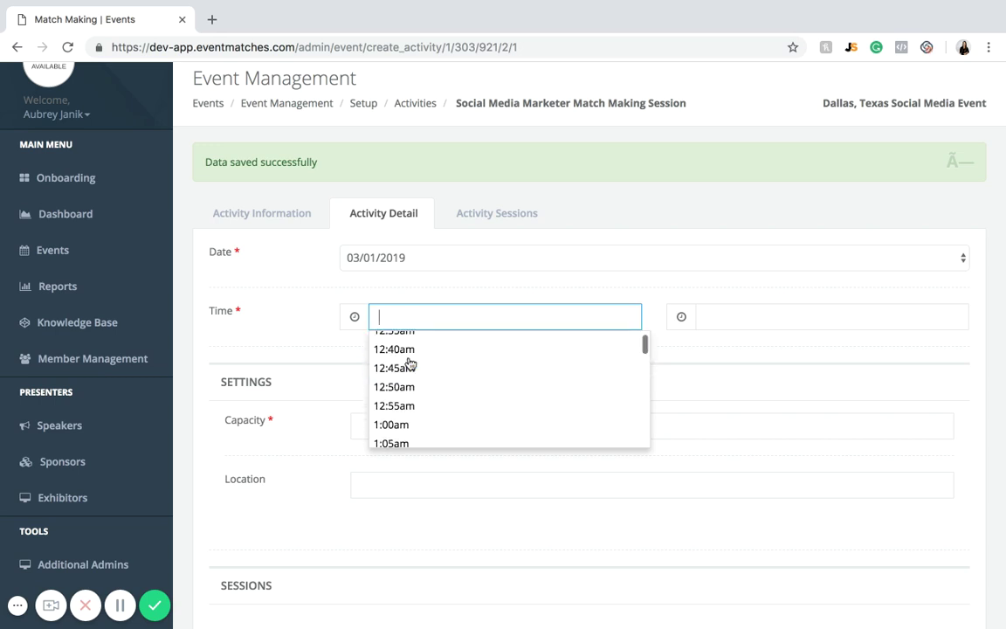
scroll(409, 364, down, 18)
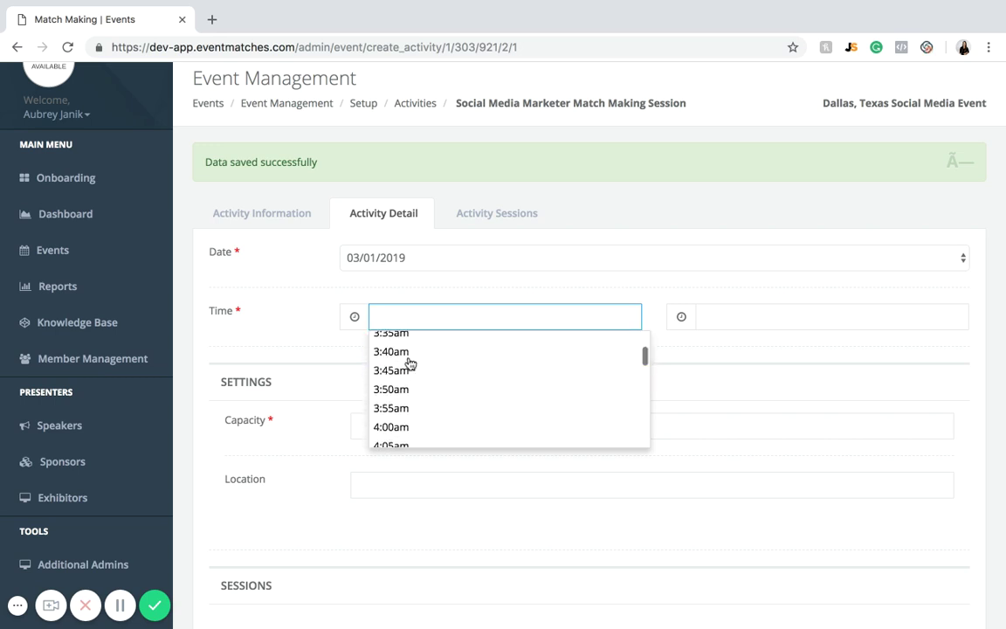
scroll(410, 363, down, 15)
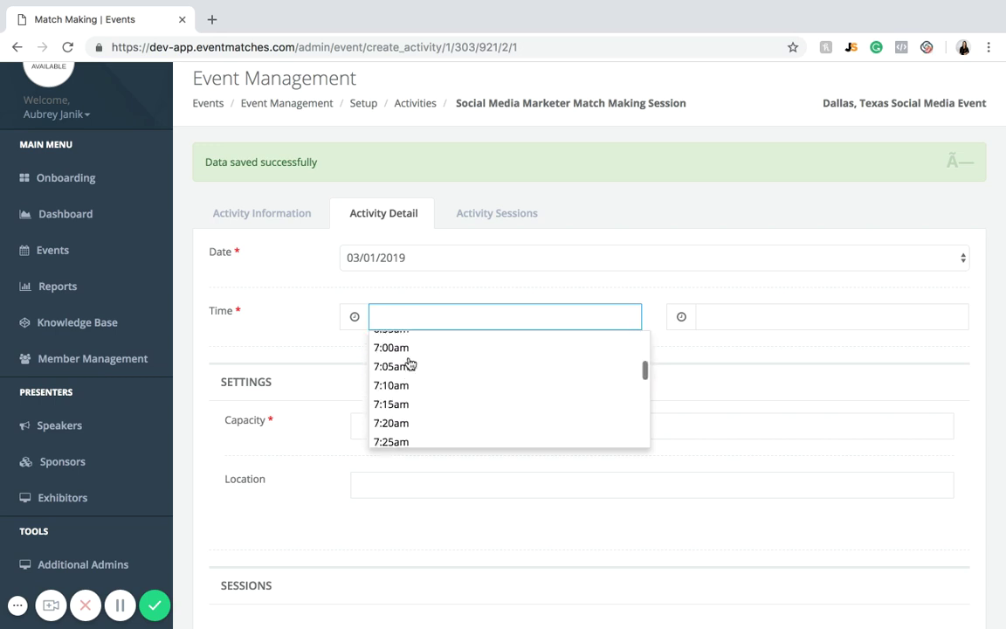
scroll(410, 363, down, 6)
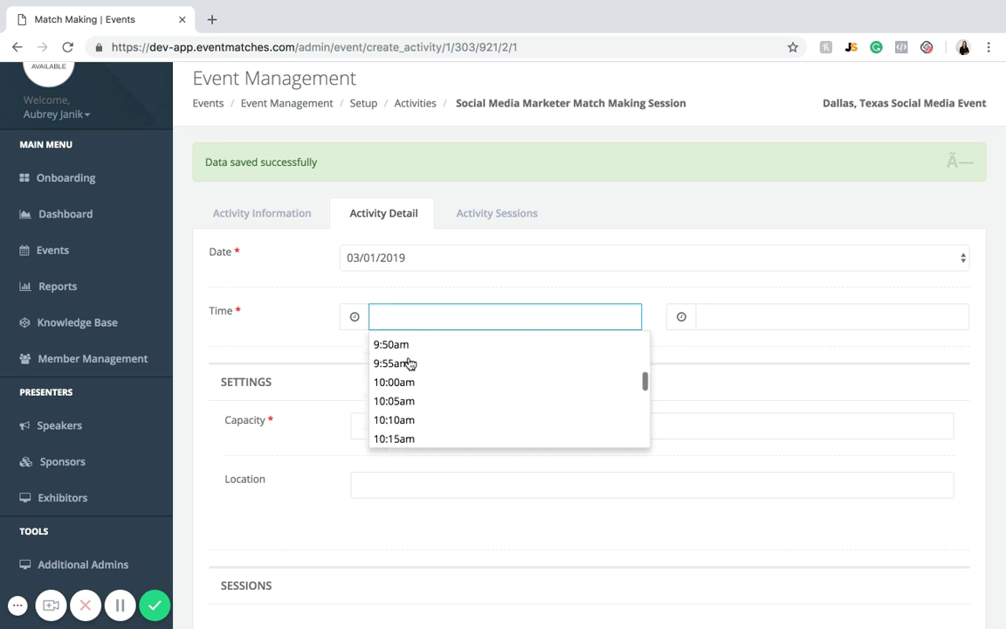
scroll(410, 363, down, 4)
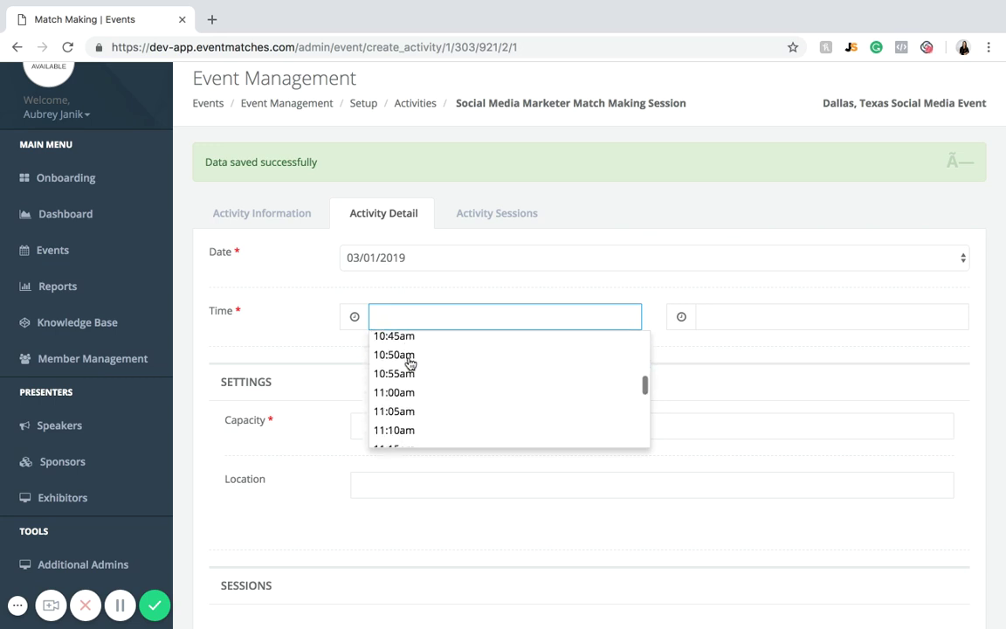
click(416, 383)
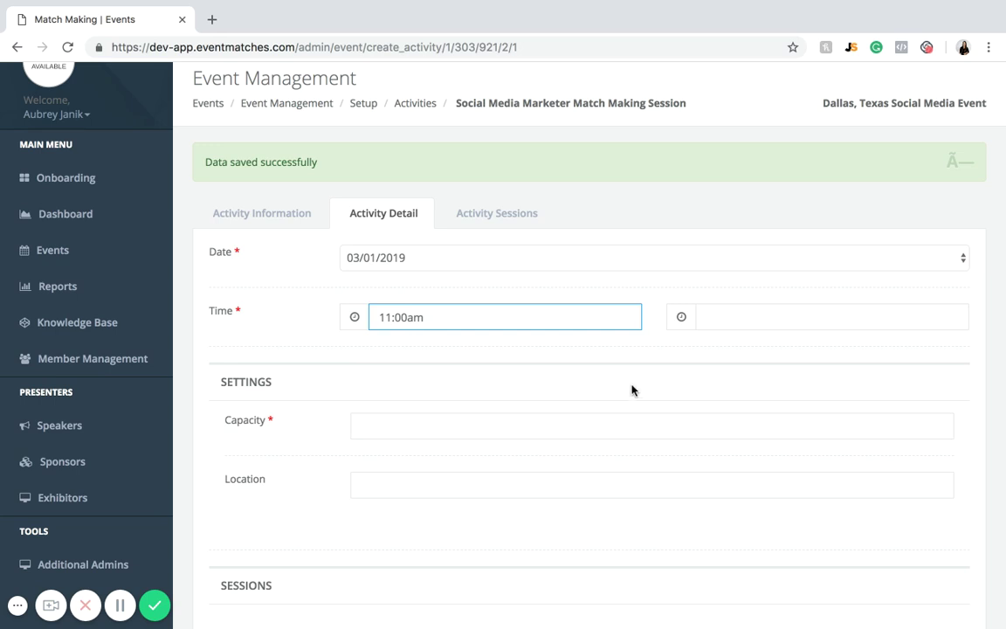
Set the activity's end time to 3:00pm
click(732, 317)
scroll(759, 421, down, 1)
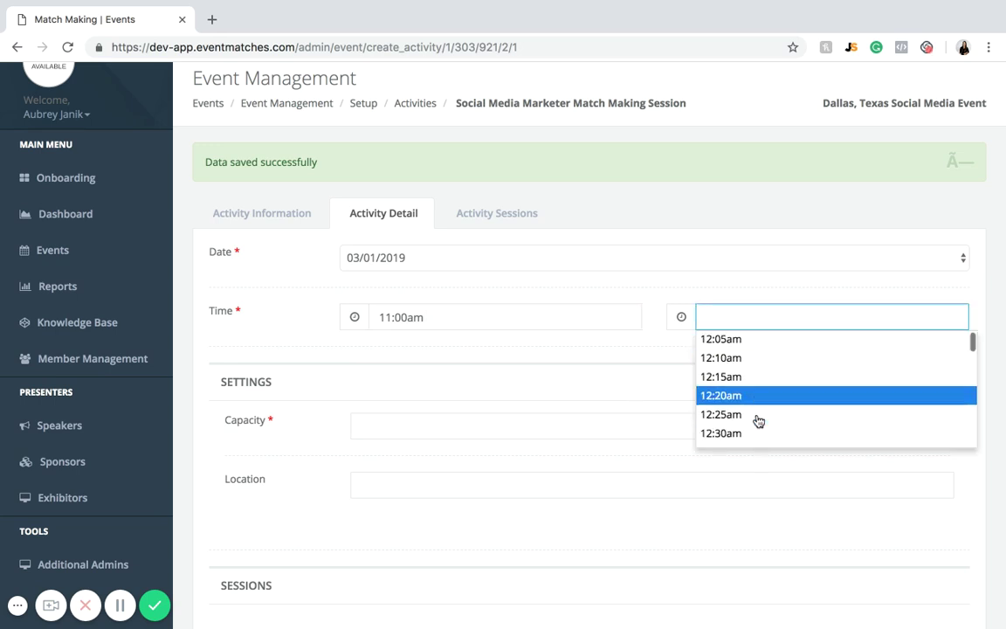
scroll(759, 420, down, 5)
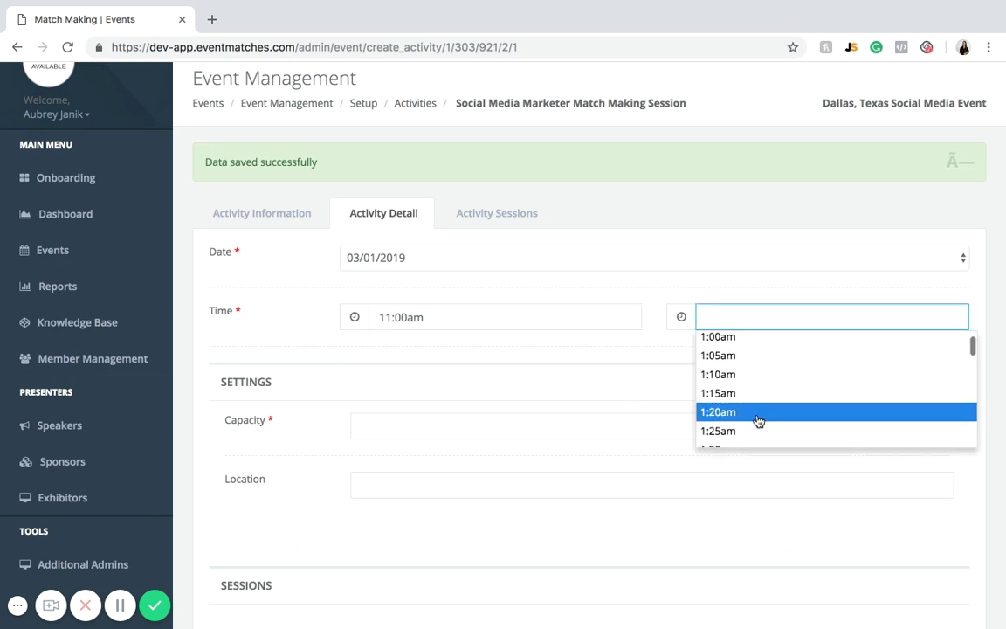
scroll(758, 421, down, 15)
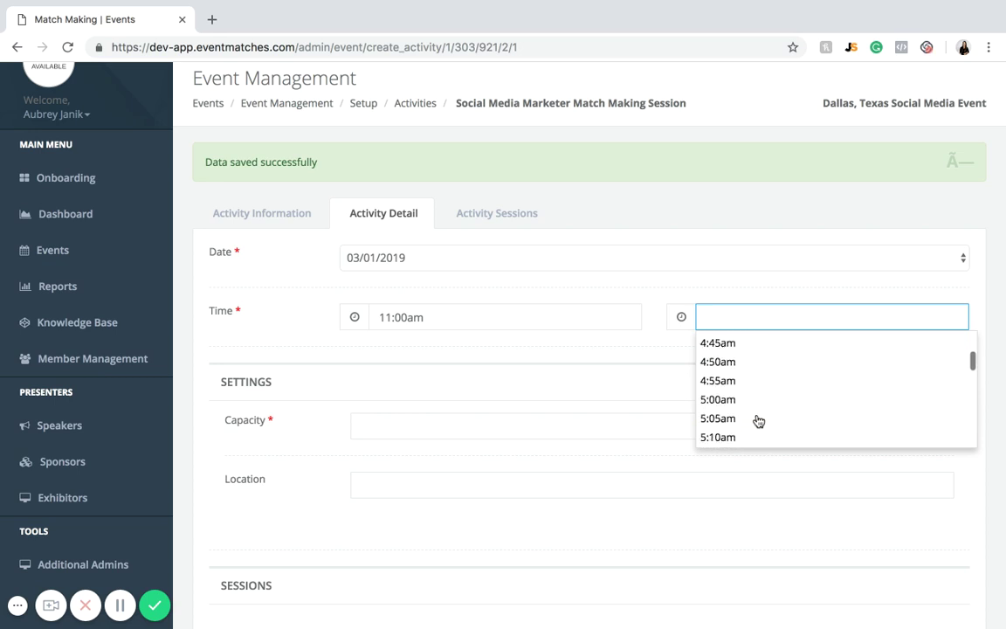
scroll(759, 420, down, 20)
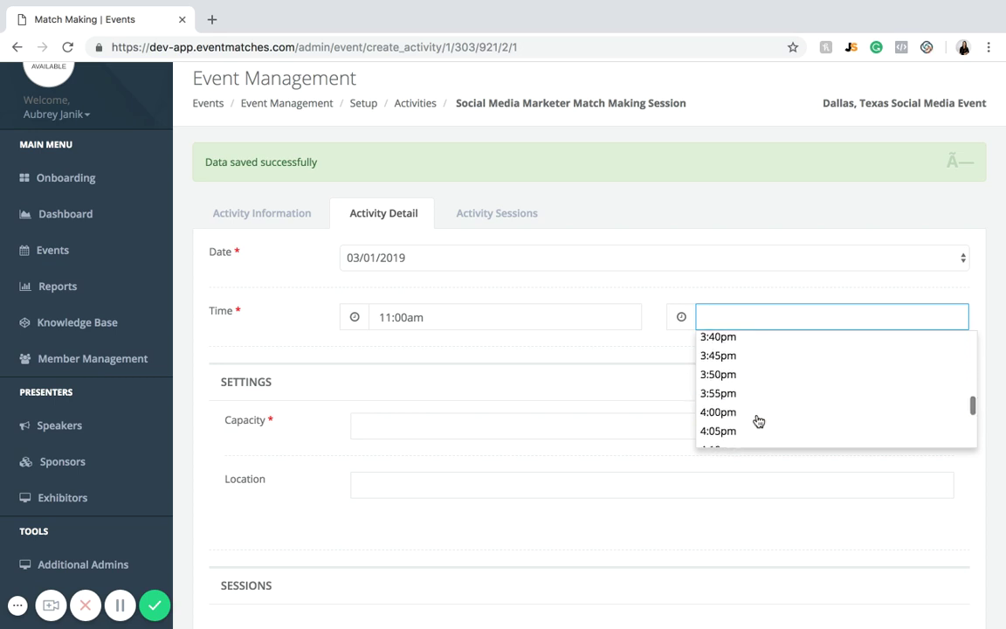
scroll(758, 420, down, 5)
scroll(759, 420, up, 7)
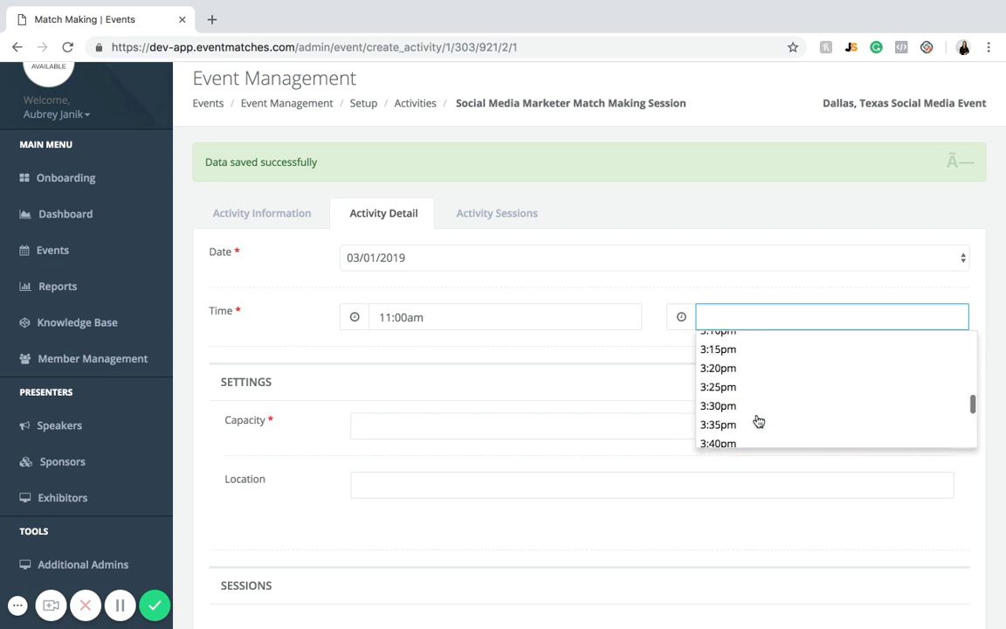
scroll(758, 420, up, 3)
click(756, 416)
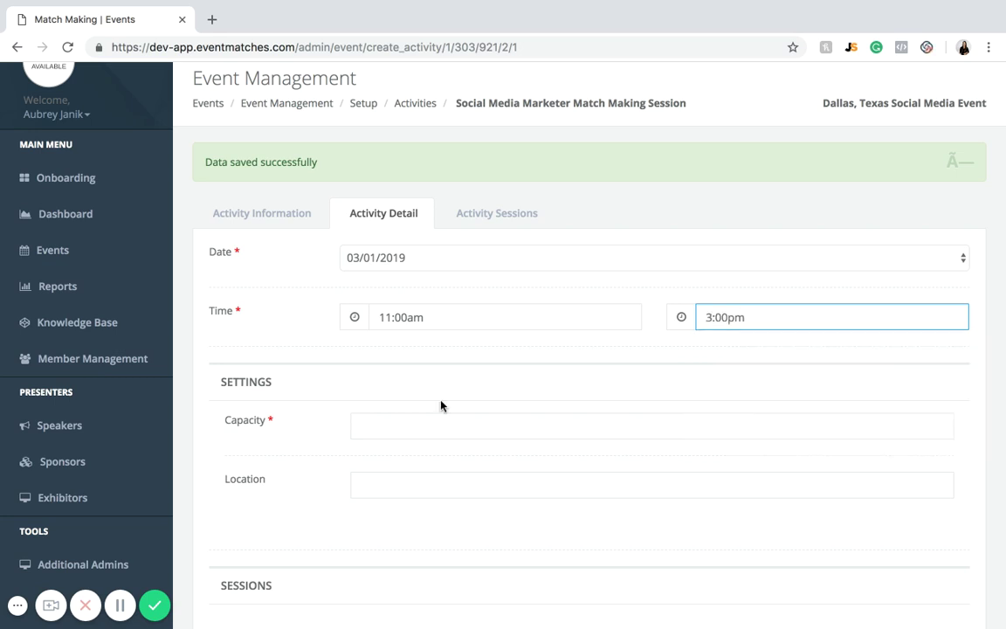
Set the activity's capacity to 250
click(434, 428)
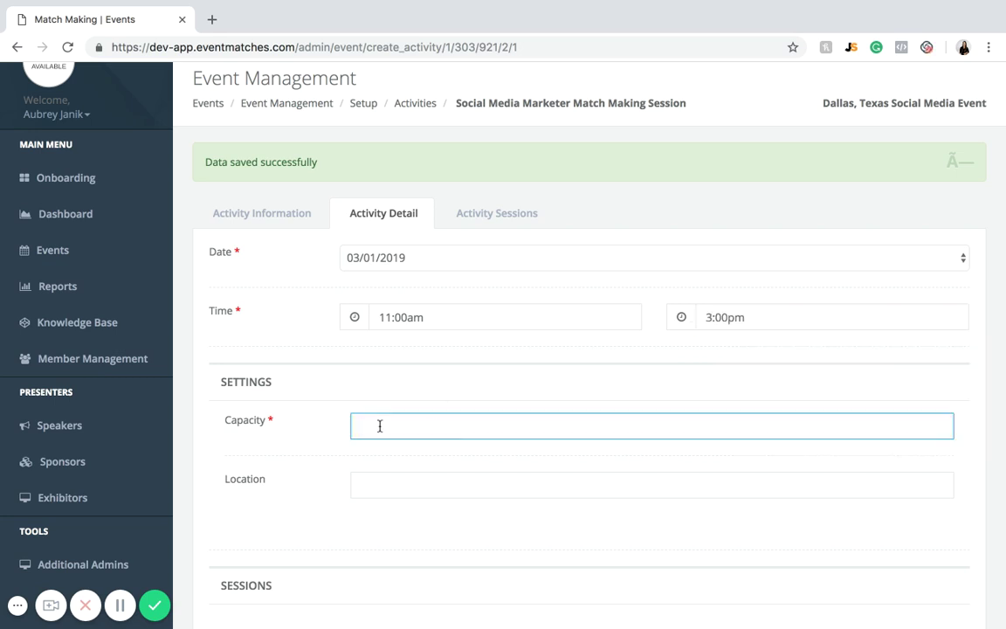
click(294, 427)
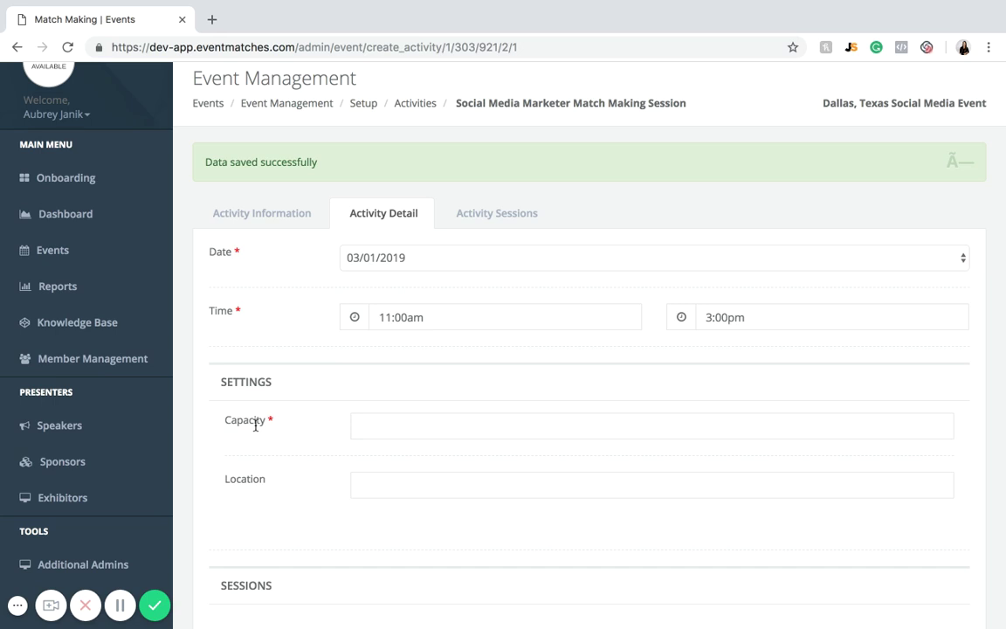
click(375, 428)
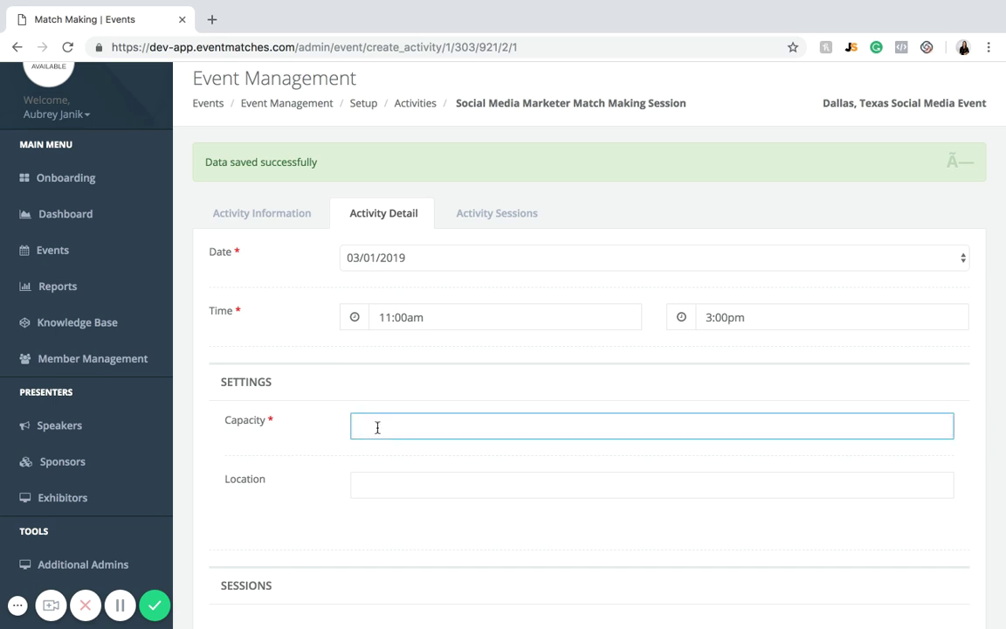
text(250)
click(324, 492)
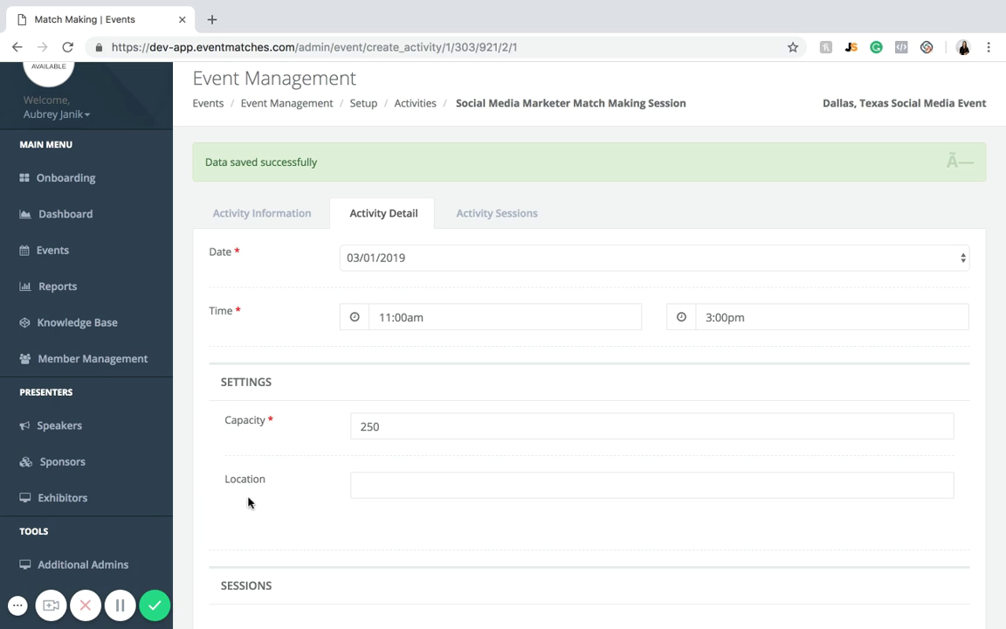
Enter "Dallas Convention Center Room C" as the activity's location
click(384, 484)
text(Dallas Convention Room C)
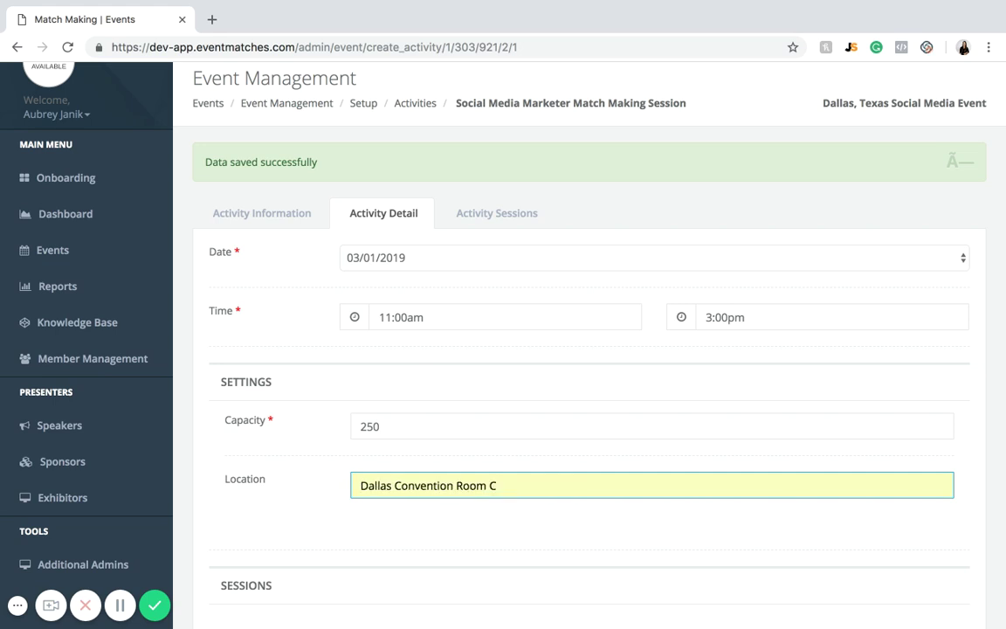
scroll(442, 486, down, 1)
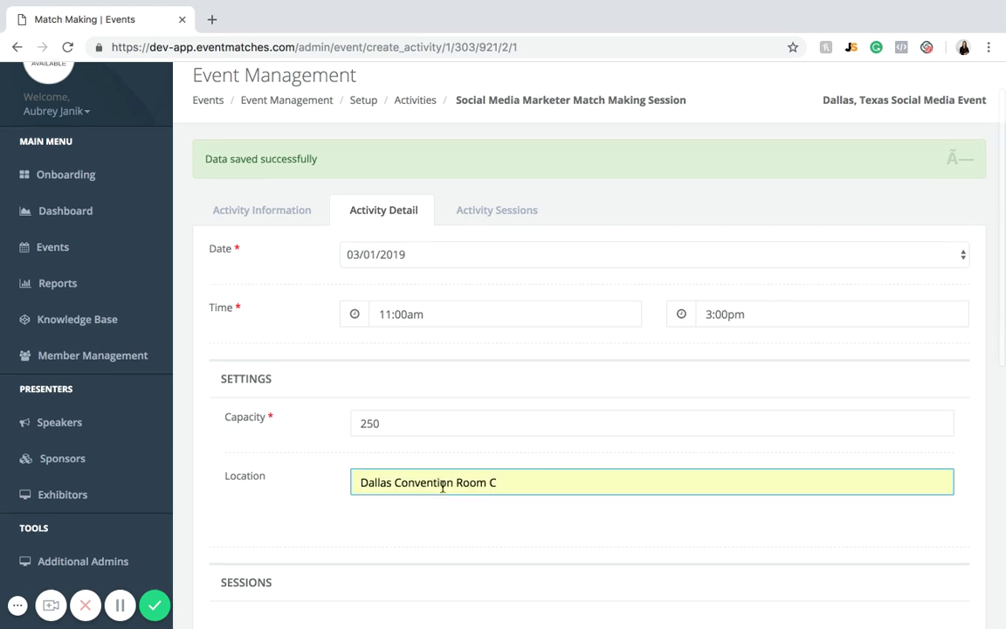
click(455, 481)
text(Center)
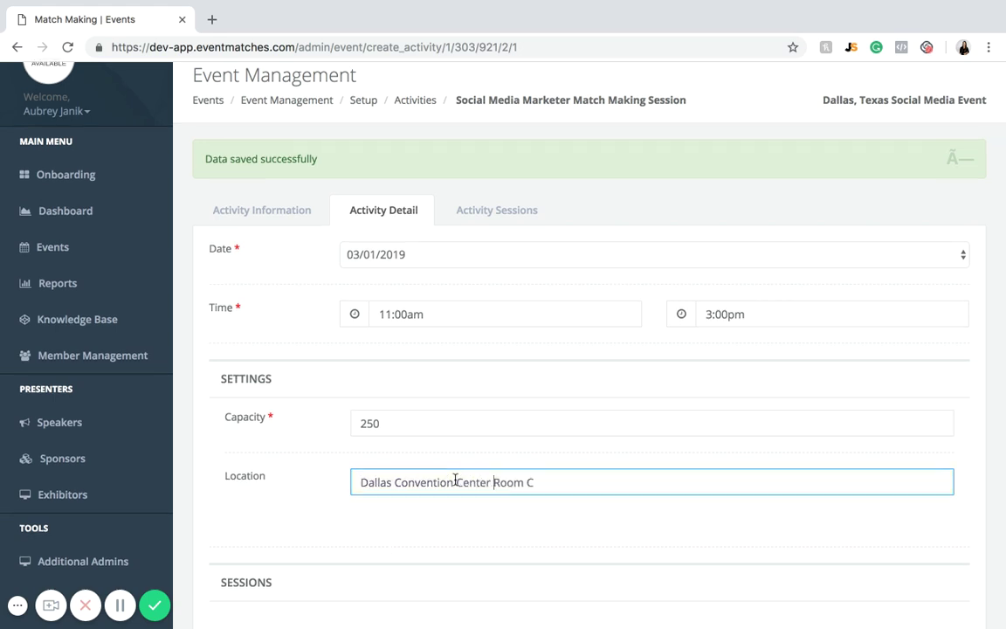
Try a sessions duration of 100 minutes and set it back to 10 minutes
scroll(455, 482, down, 4)
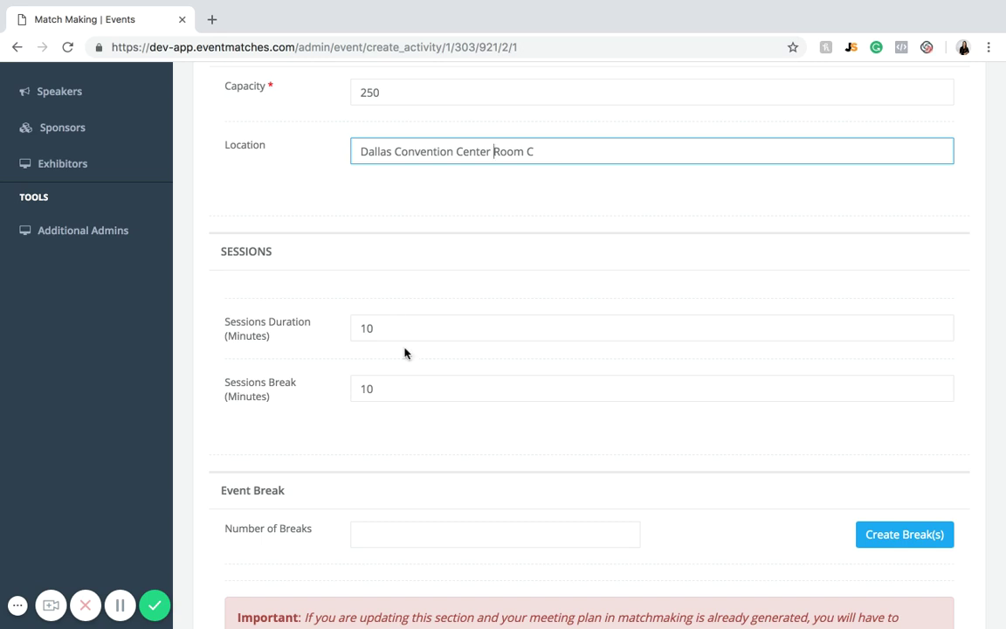
drag(388, 330, 321, 337)
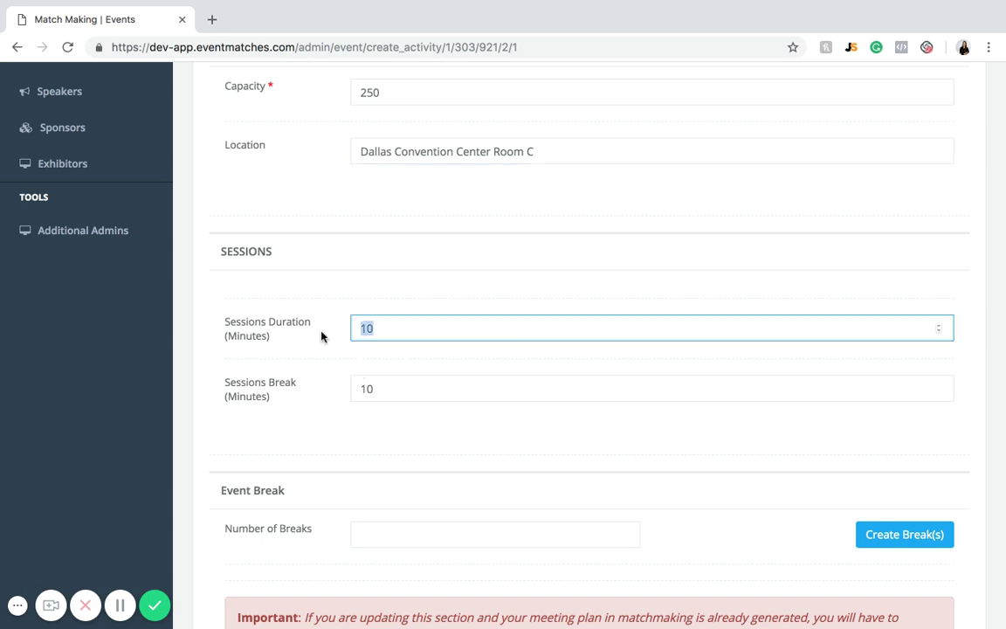
text(100)
click(316, 343)
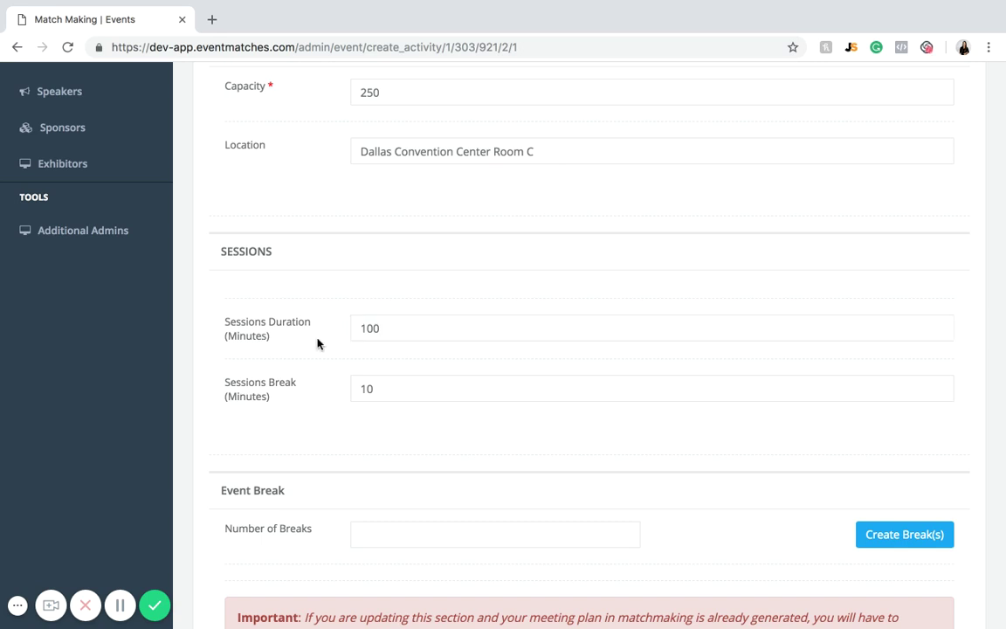
double_click(383, 326)
text(10)
click(327, 404)
Try to create event breaks without entering the number of breaks
scroll(327, 405, down, 3)
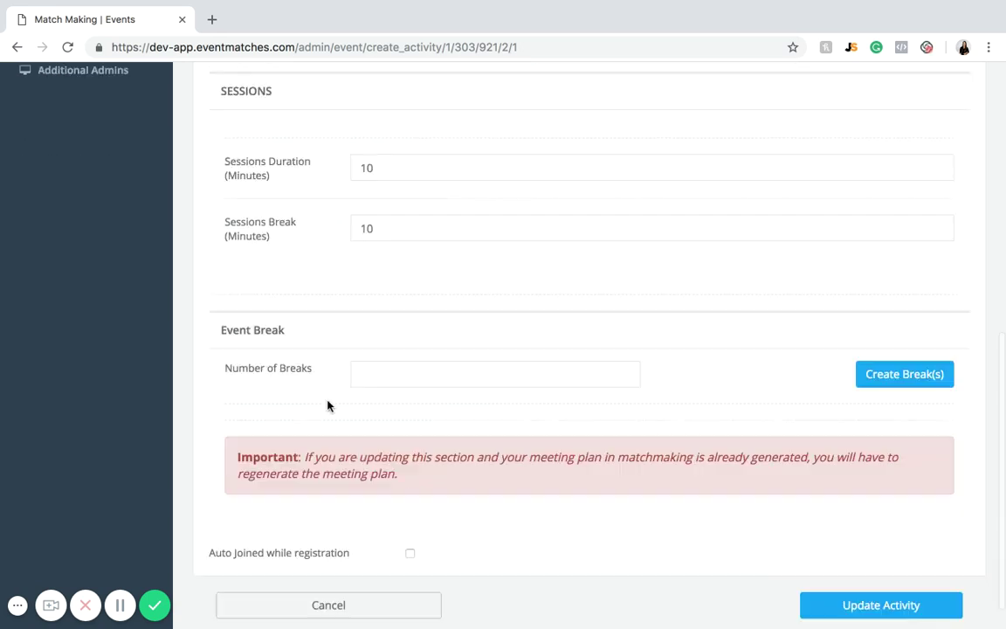
click(438, 384)
click(295, 353)
click(865, 375)
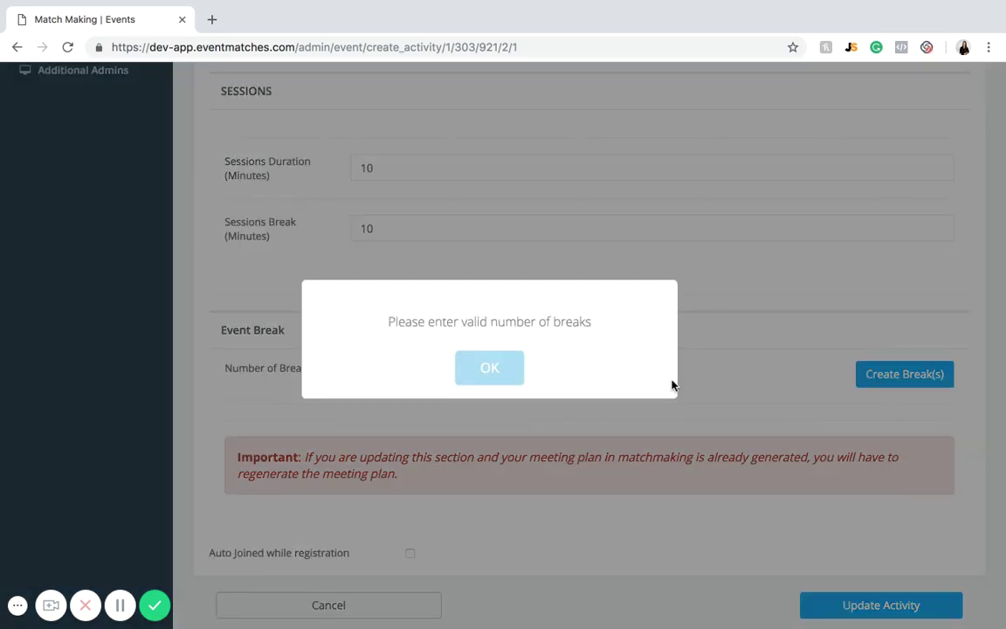
click(509, 385)
click(454, 383)
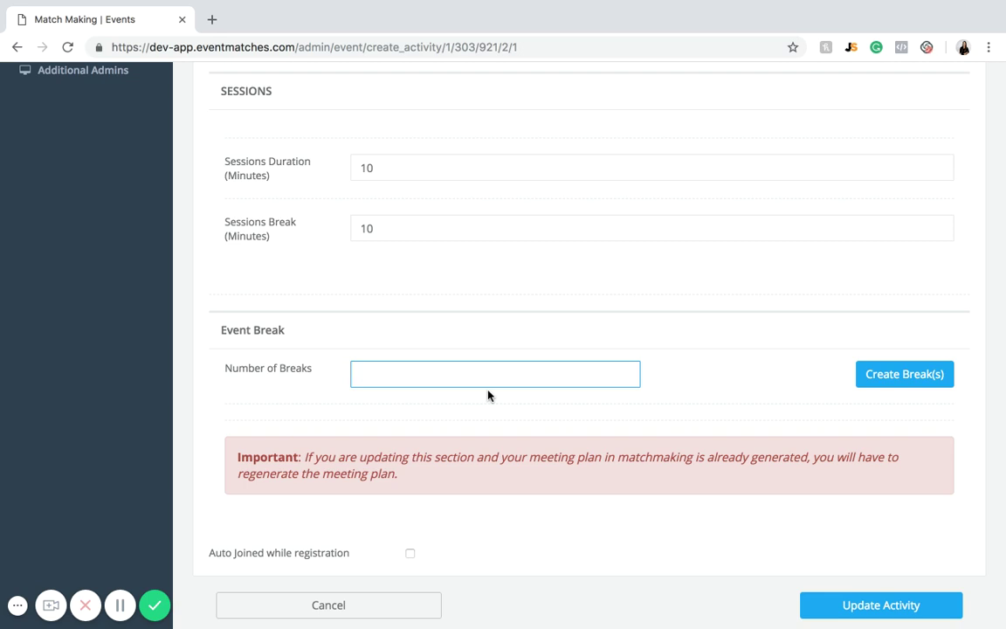
Enable automatic joining of the activity during registration and save the activity details to generate its sessions
click(410, 552)
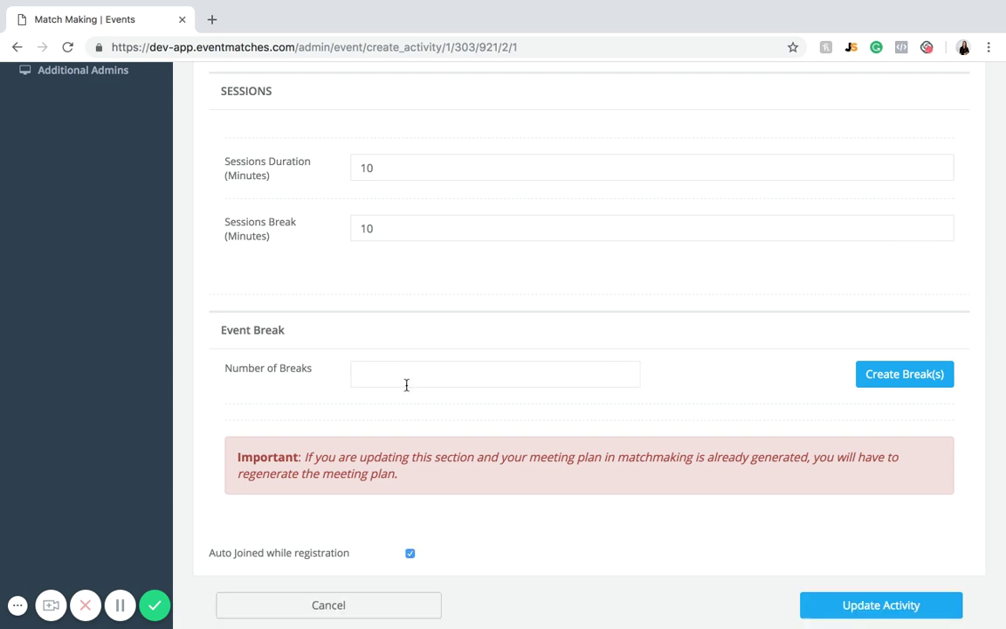
click(403, 373)
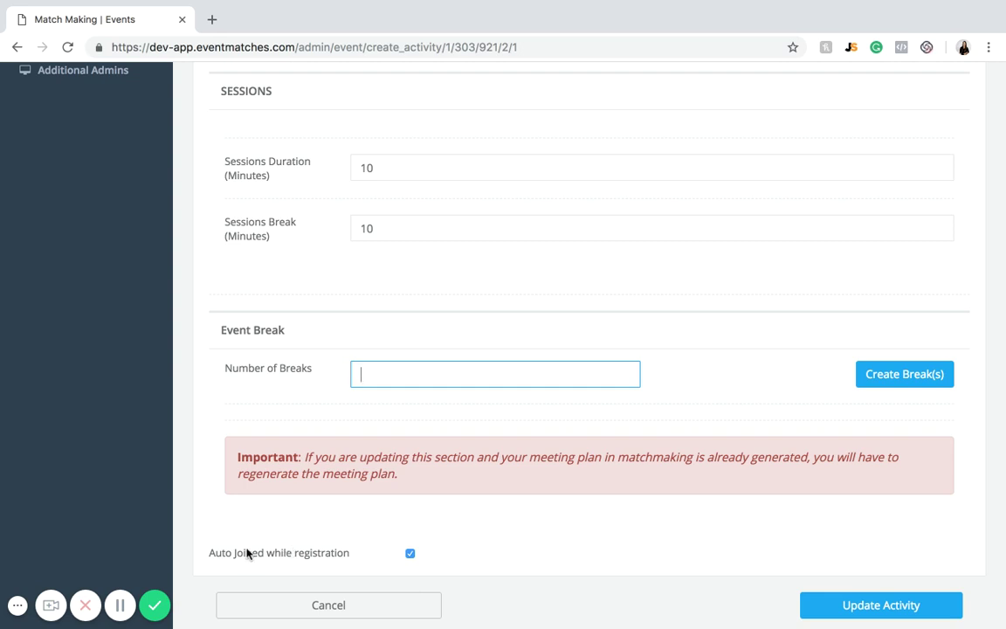
click(408, 553)
scroll(772, 539, up, 5)
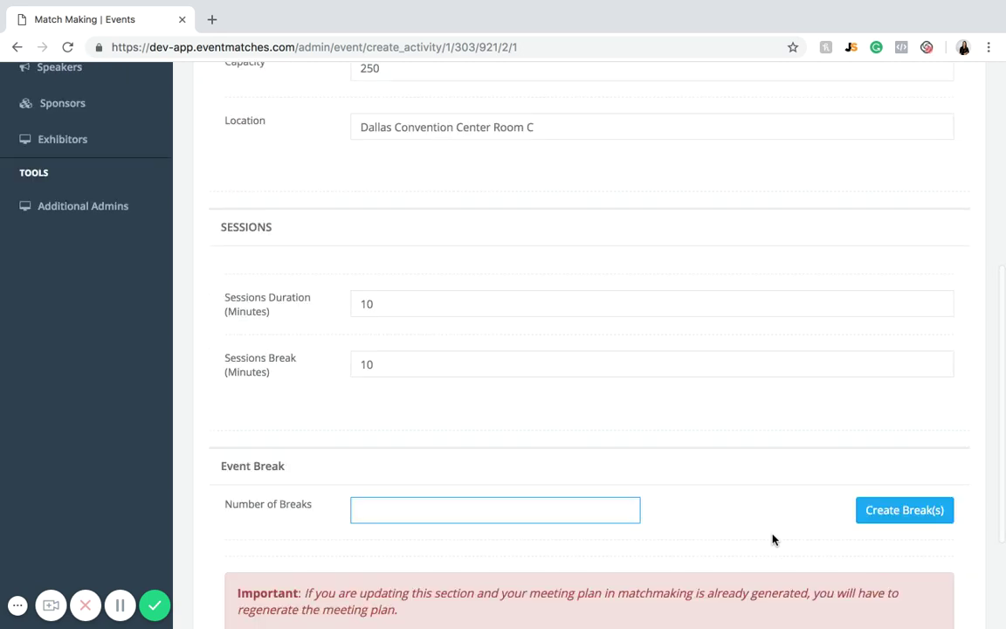
scroll(772, 538, down, 5)
click(894, 572)
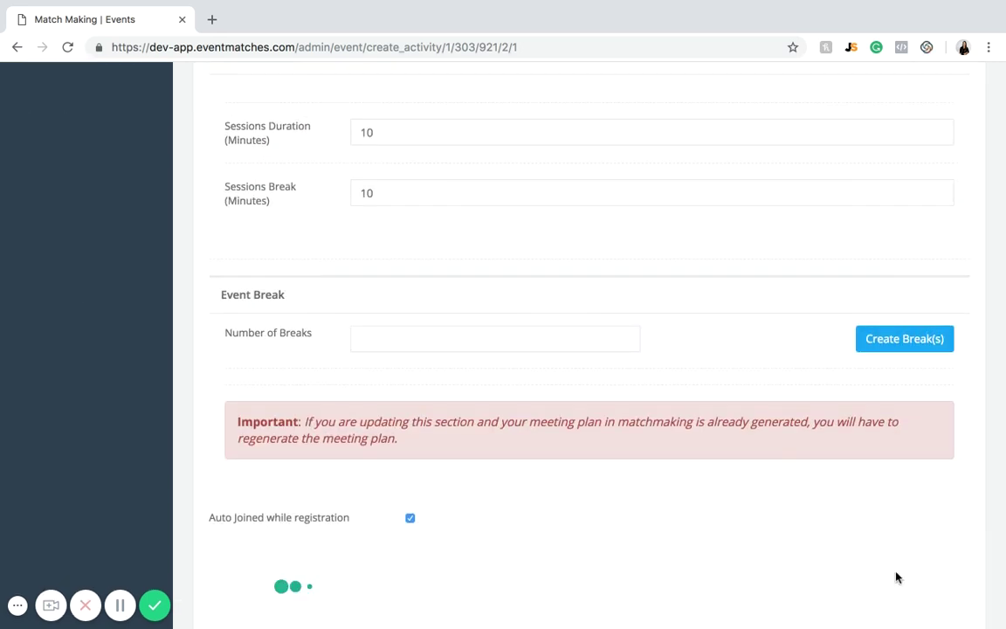
click(548, 448)
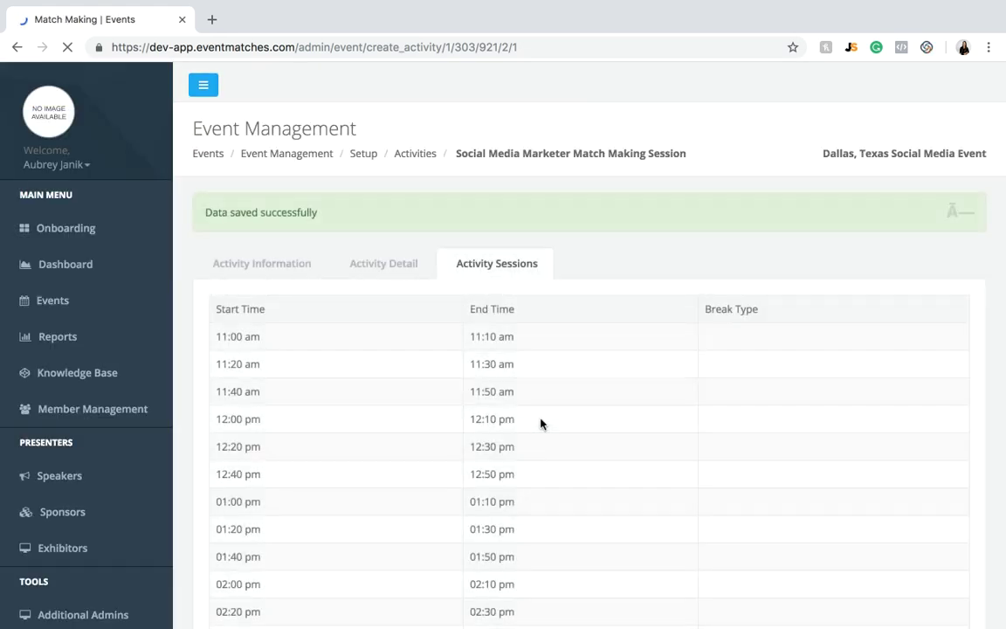
scroll(494, 382, down, 3)
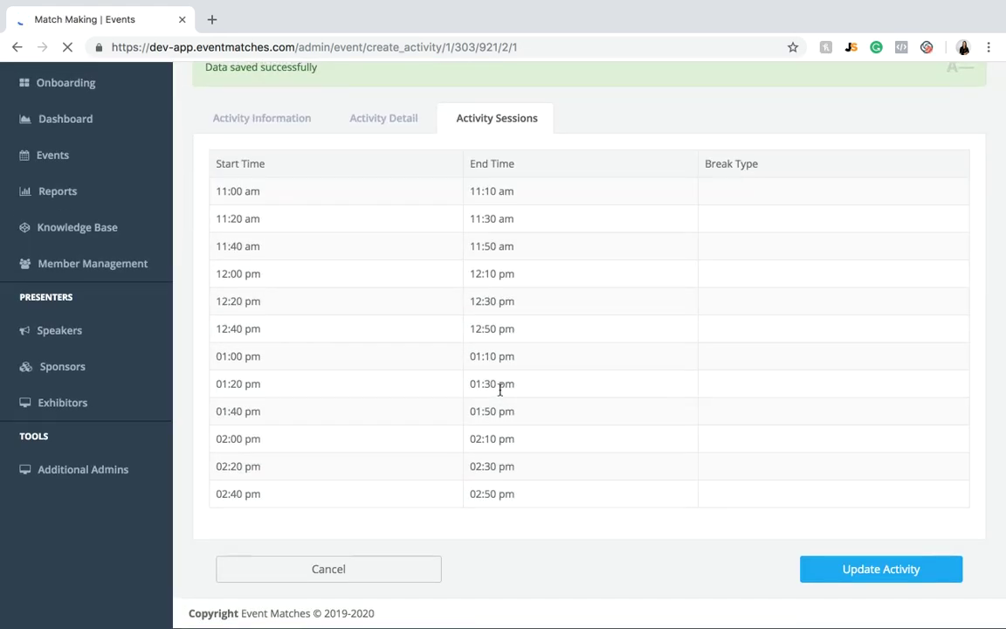
scroll(500, 389, down, 1)
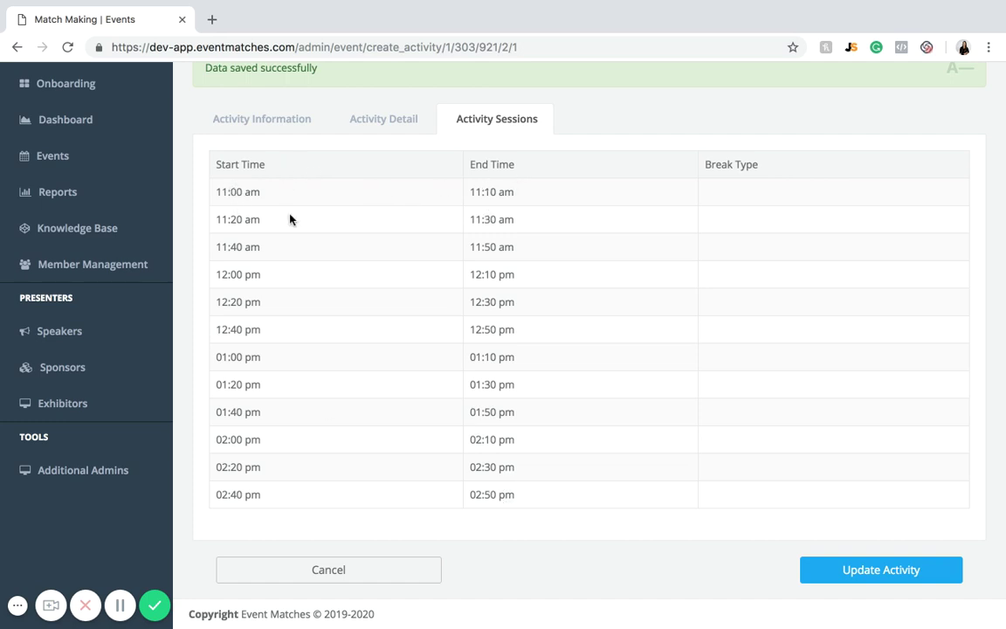
Return to the activity's details and create 1 event break
click(401, 117)
scroll(479, 294, down, 5)
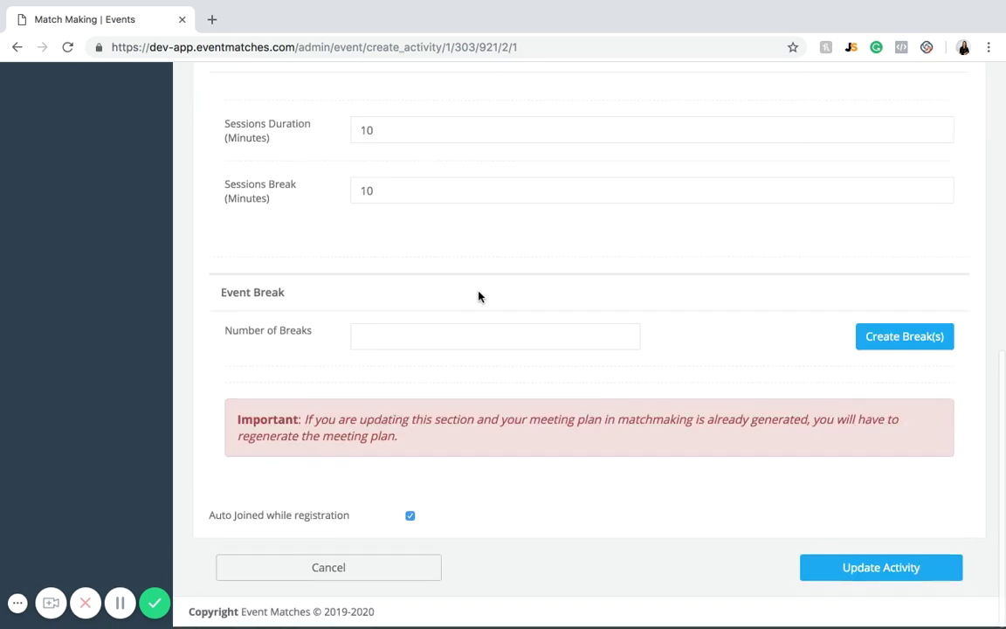
click(461, 348)
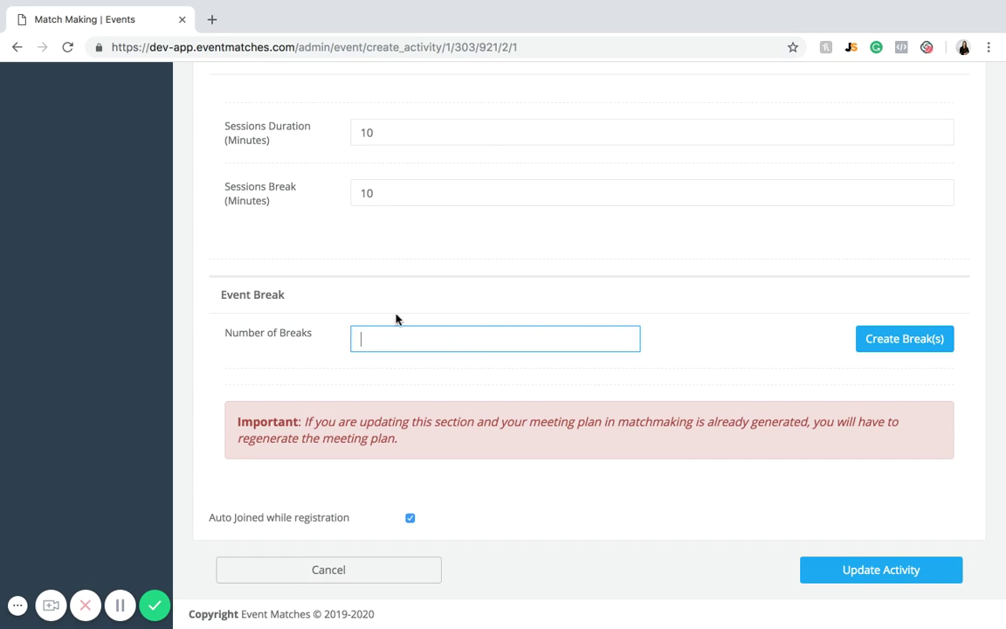
text(1)
click(442, 319)
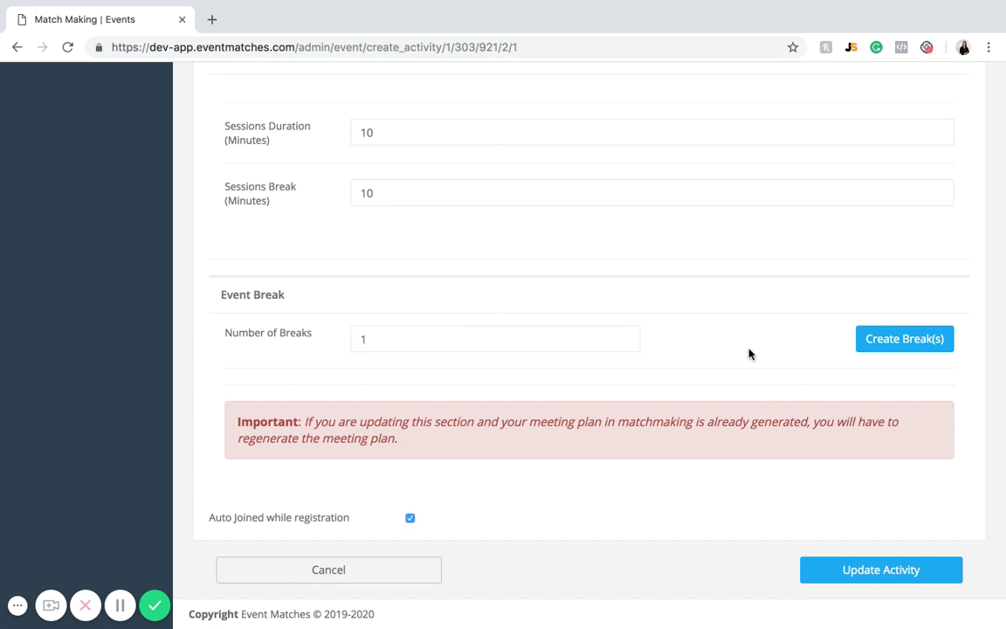
click(867, 340)
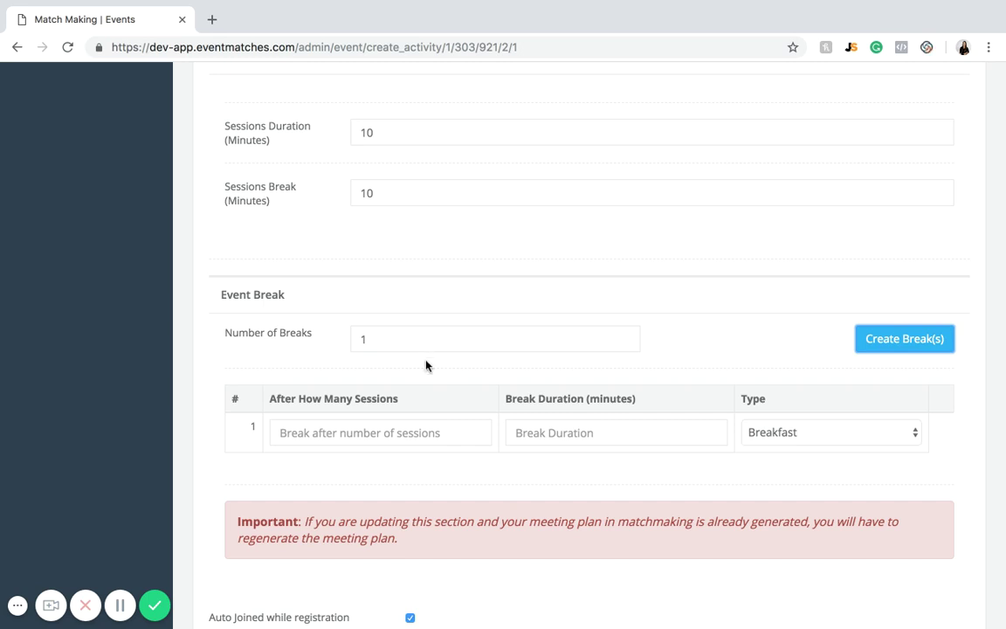
Schedule the event break after 3 sessions with a duration of 30 minutes and the type Lunch
click(415, 432)
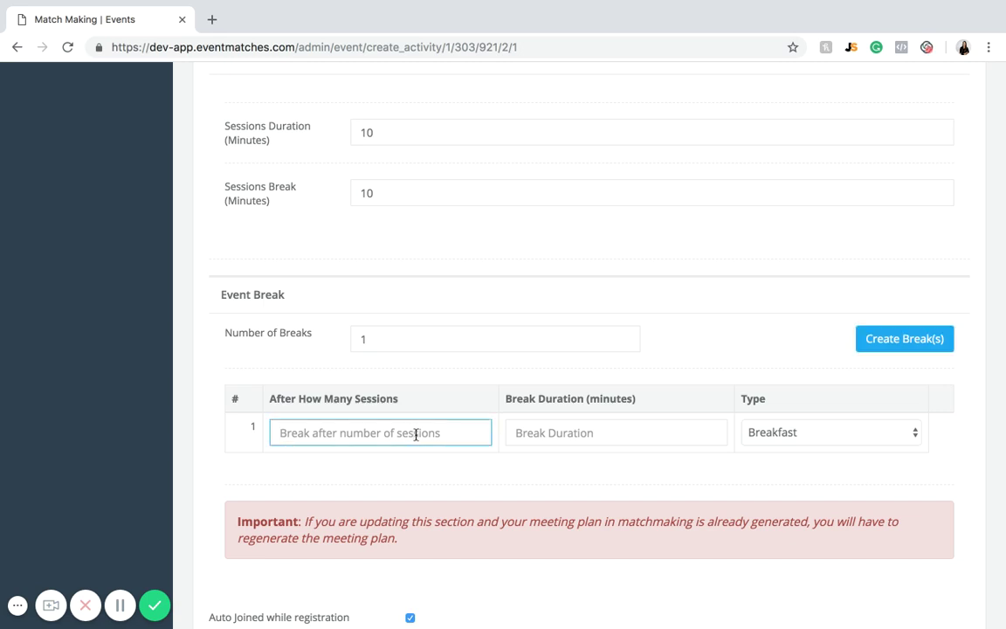
text(3)
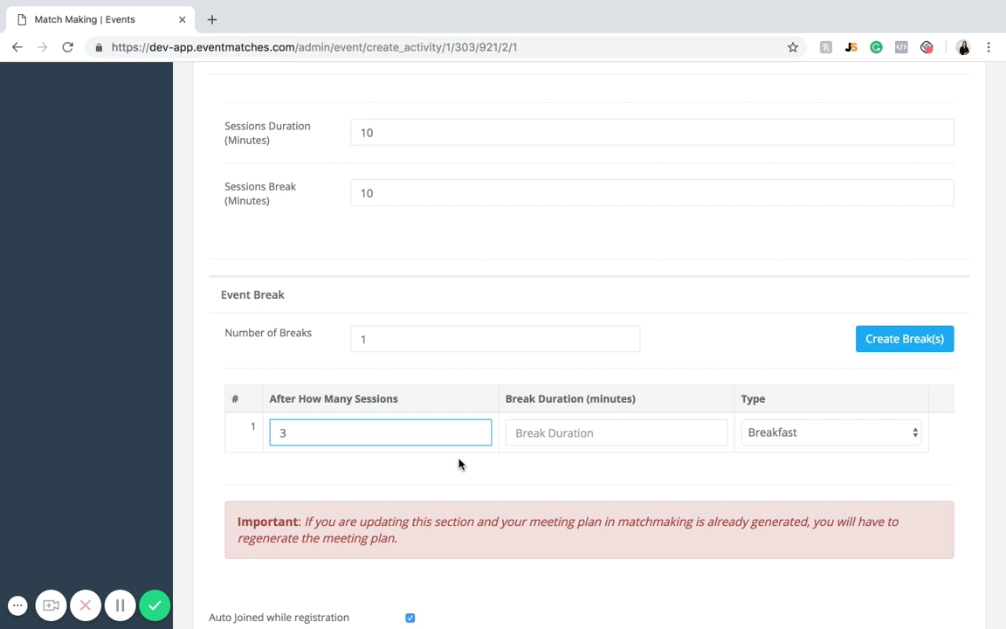
click(529, 437)
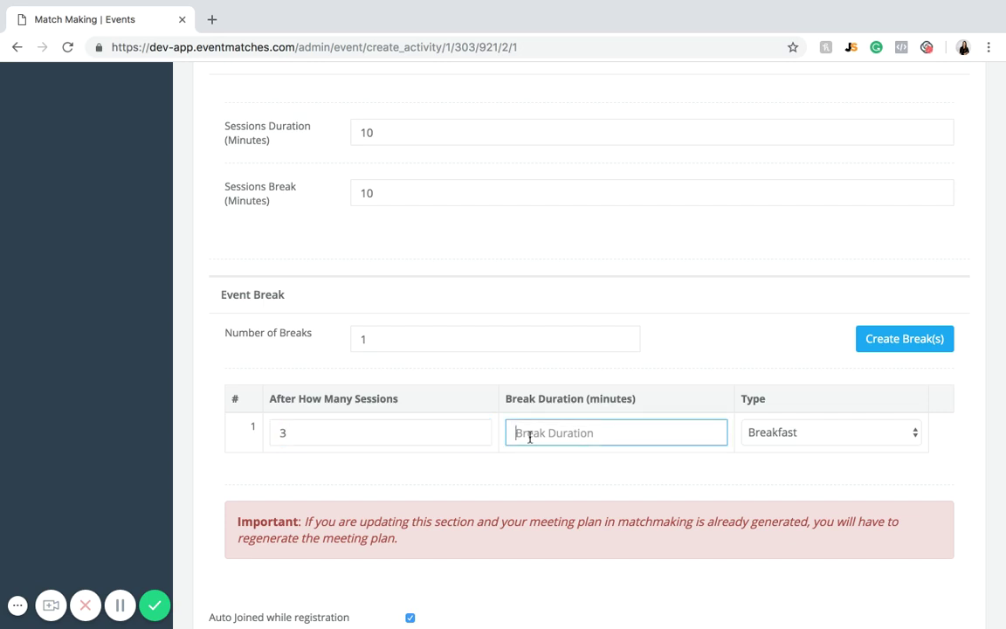
text(30)
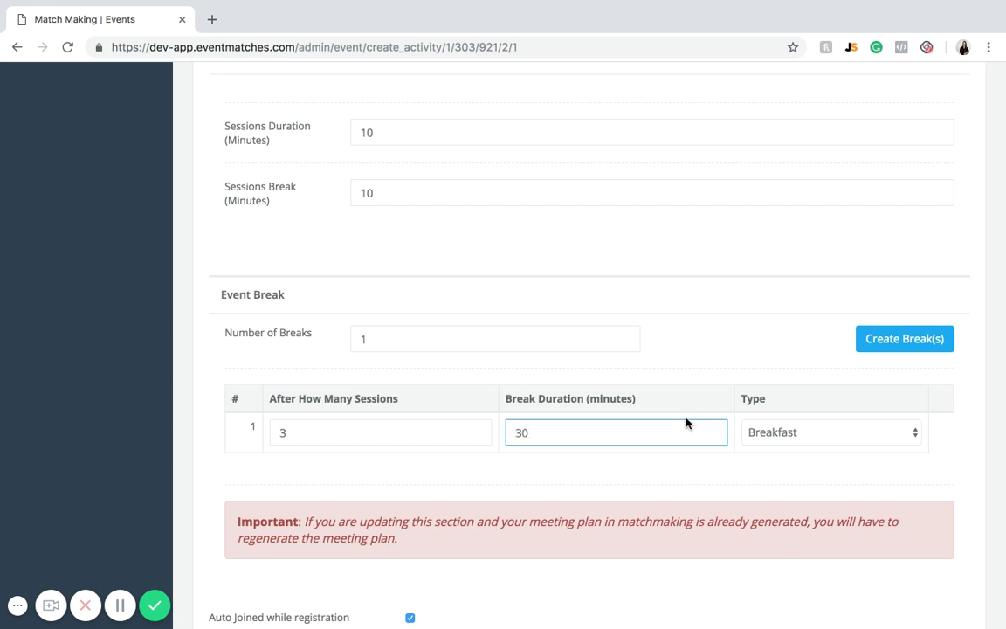
key(Tab)
click(760, 444)
click(719, 458)
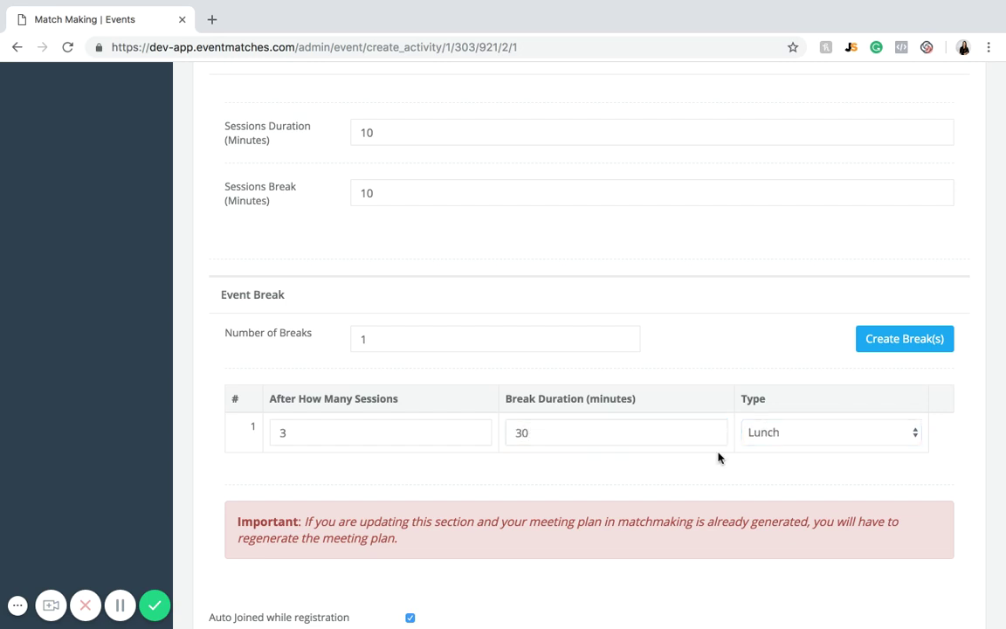
Update the activity with its event break and confirm the change to regenerate the sessions
scroll(947, 436, down, 1)
scroll(949, 435, down, 2)
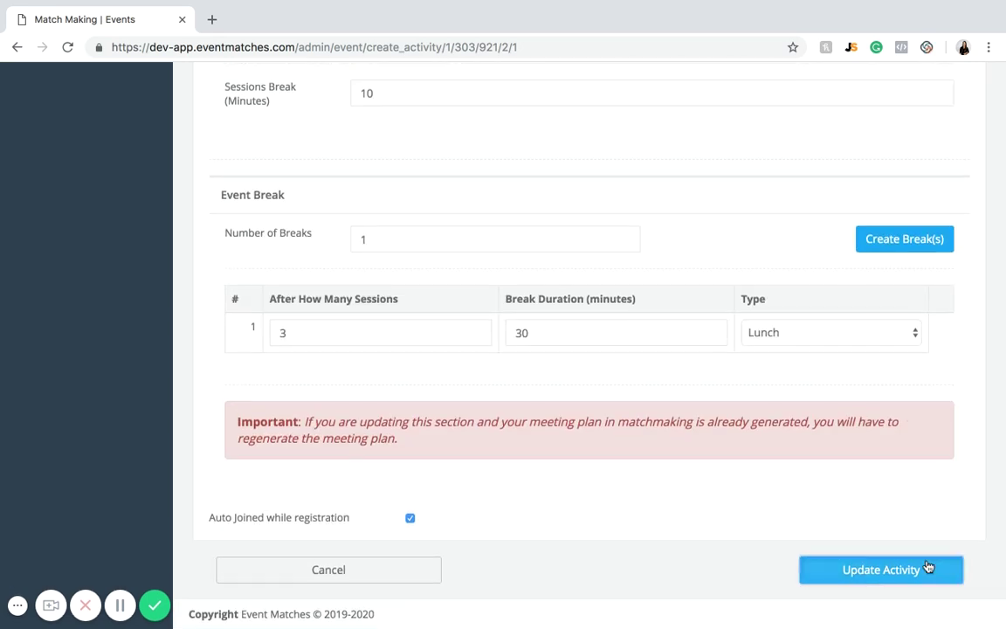
click(927, 567)
click(555, 453)
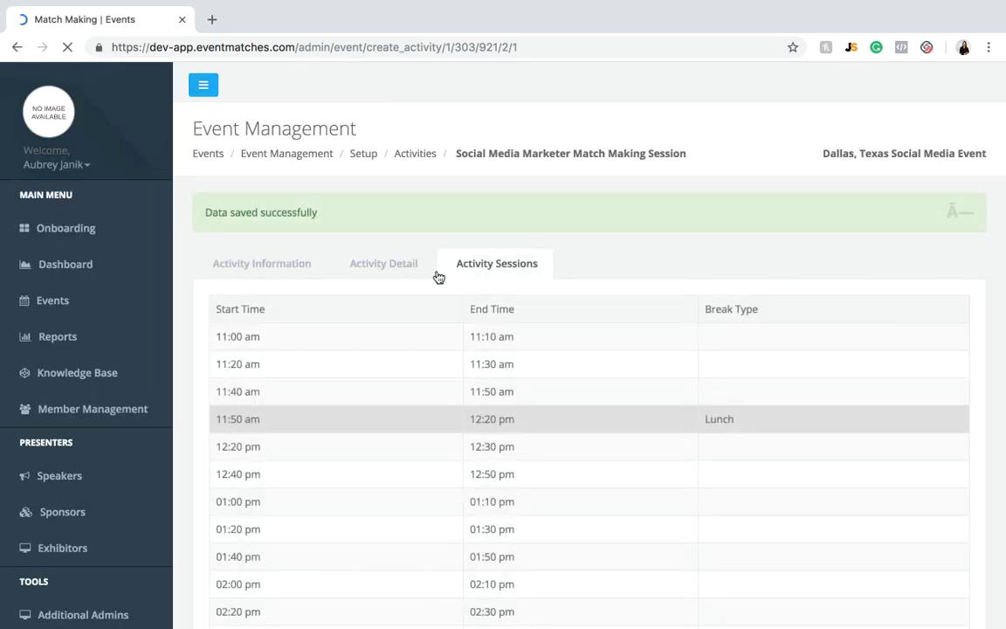
Review the generated activity sessions, including the lunch break, and save and confirm the activity update once more
scroll(454, 375, down, 2)
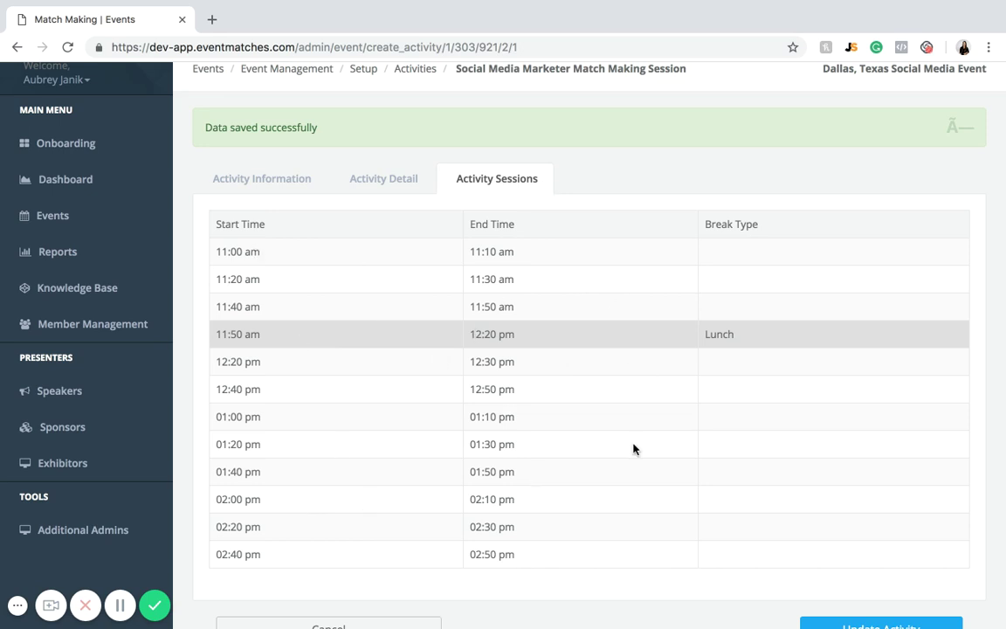
scroll(640, 502, down, 1)
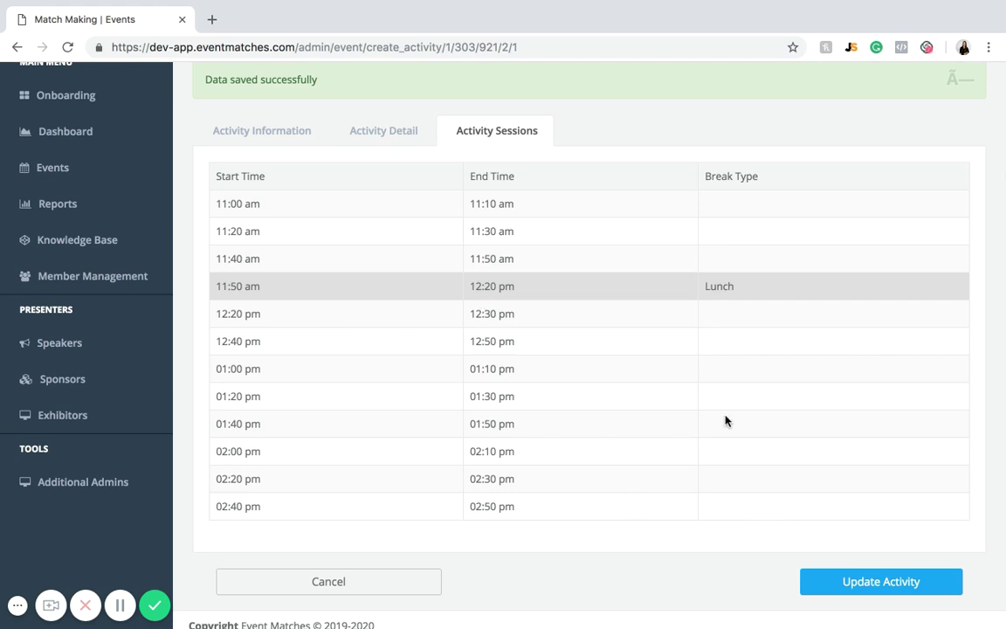
click(855, 588)
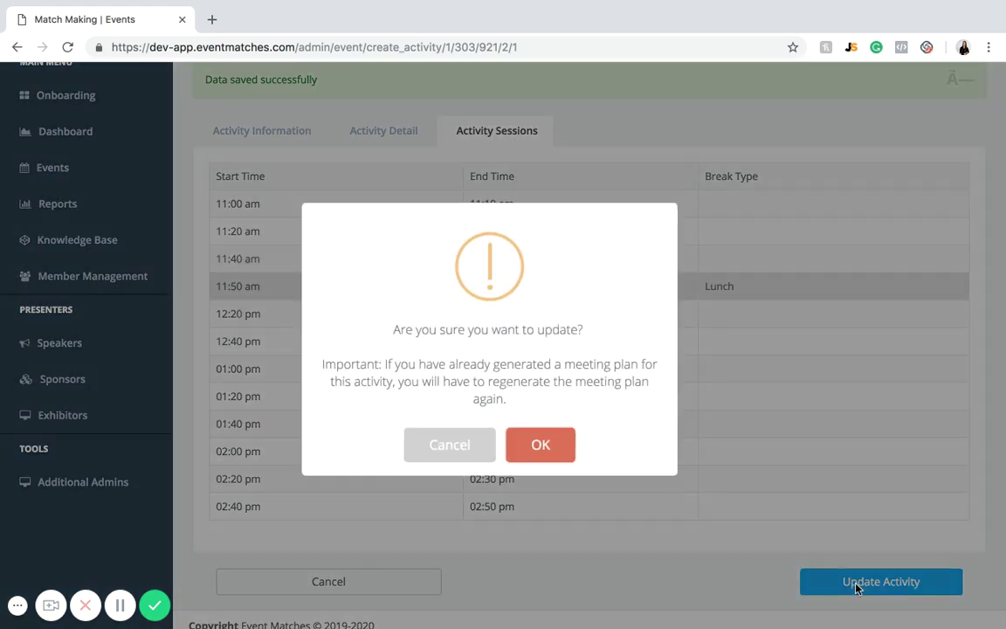
click(552, 445)
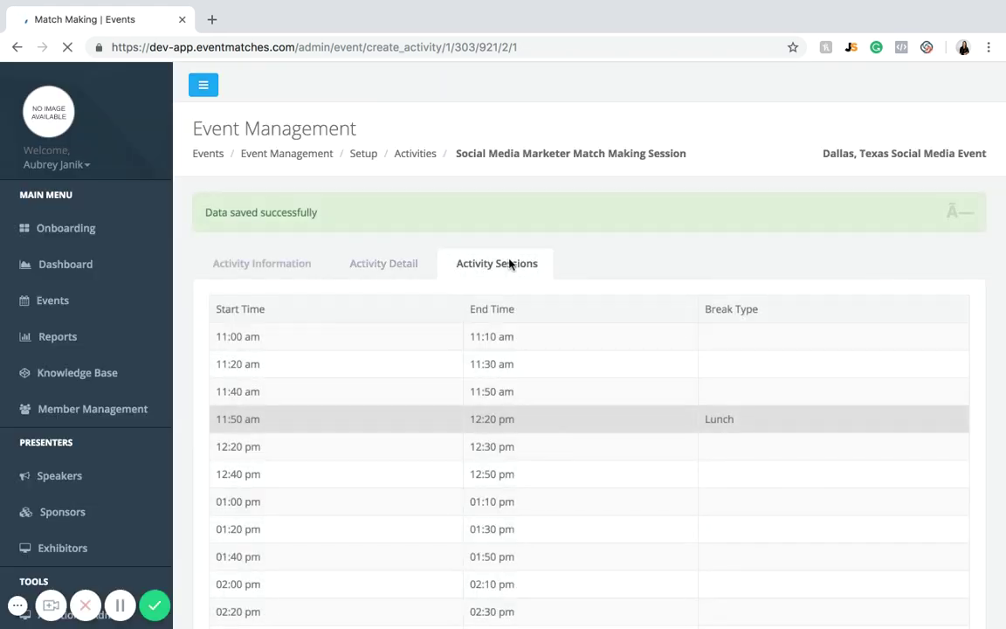
scroll(476, 267, down, 3)
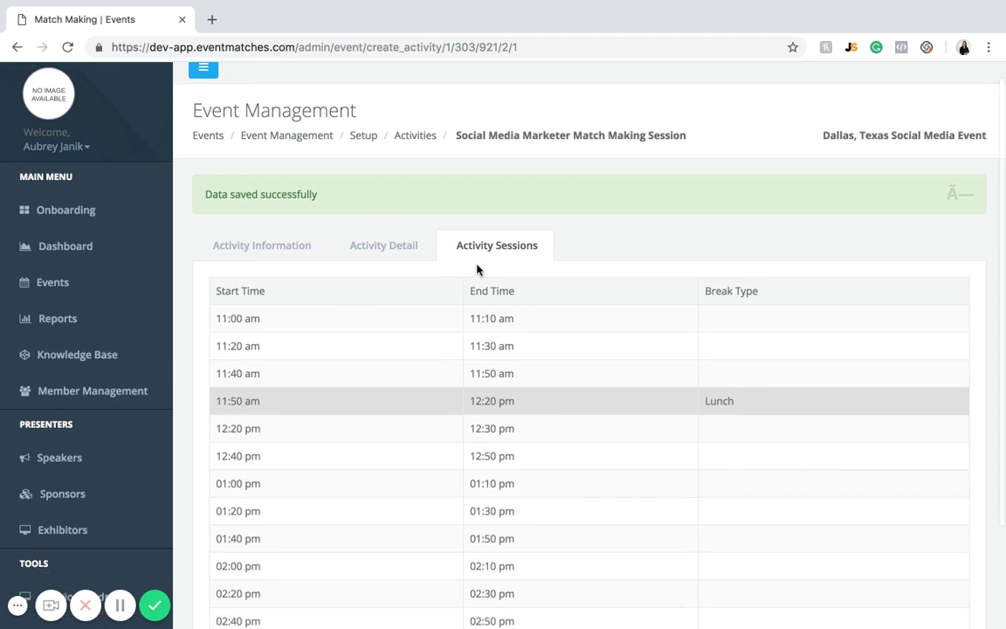
scroll(476, 265, up, 2)
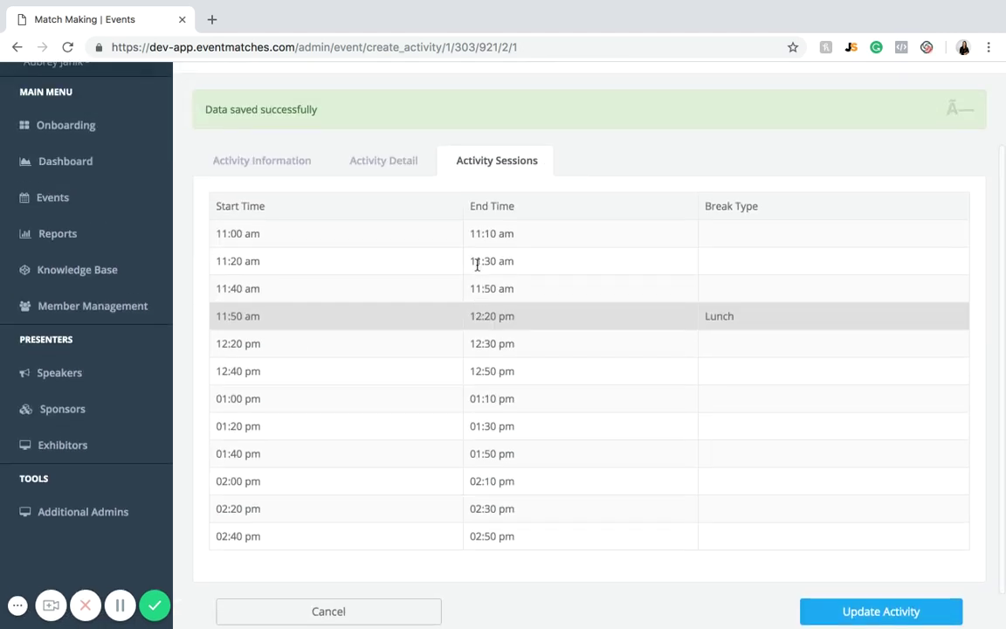
Open the public website of the Dallas, Texas Social Media Event from the events list and go to its agenda
click(76, 220)
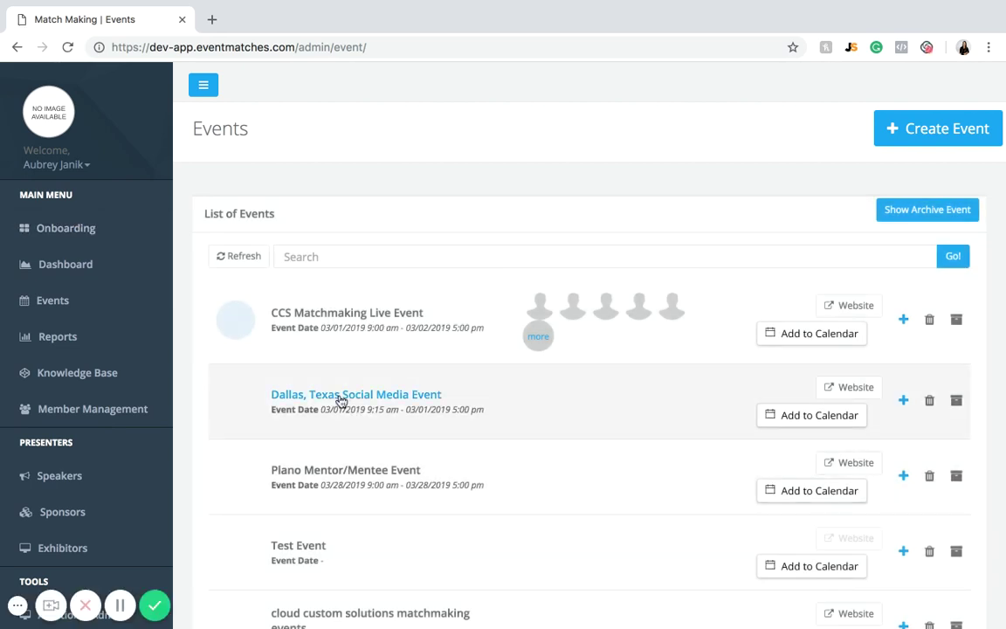
click(829, 388)
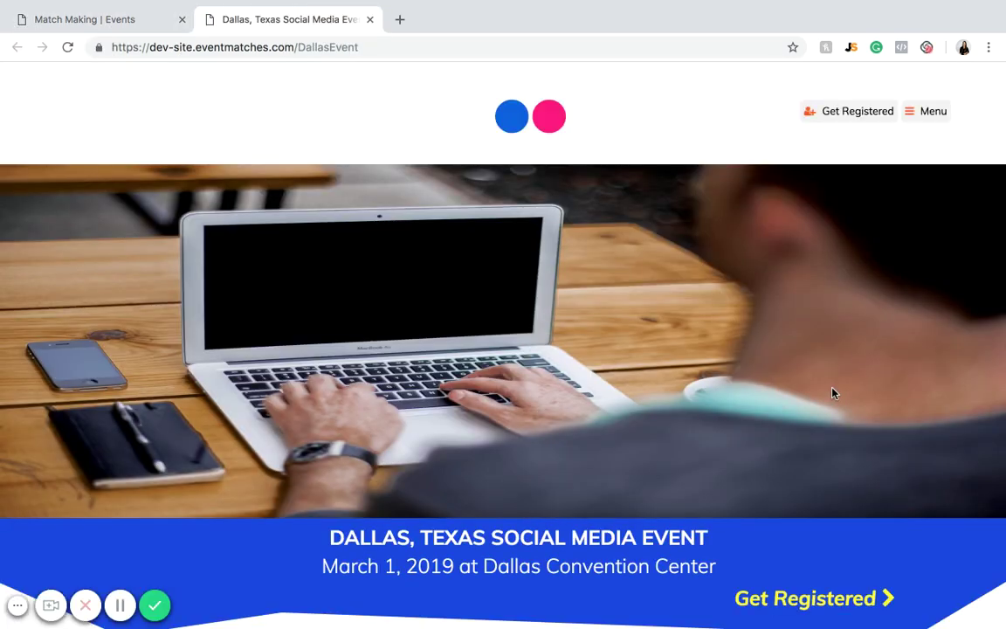
click(927, 113)
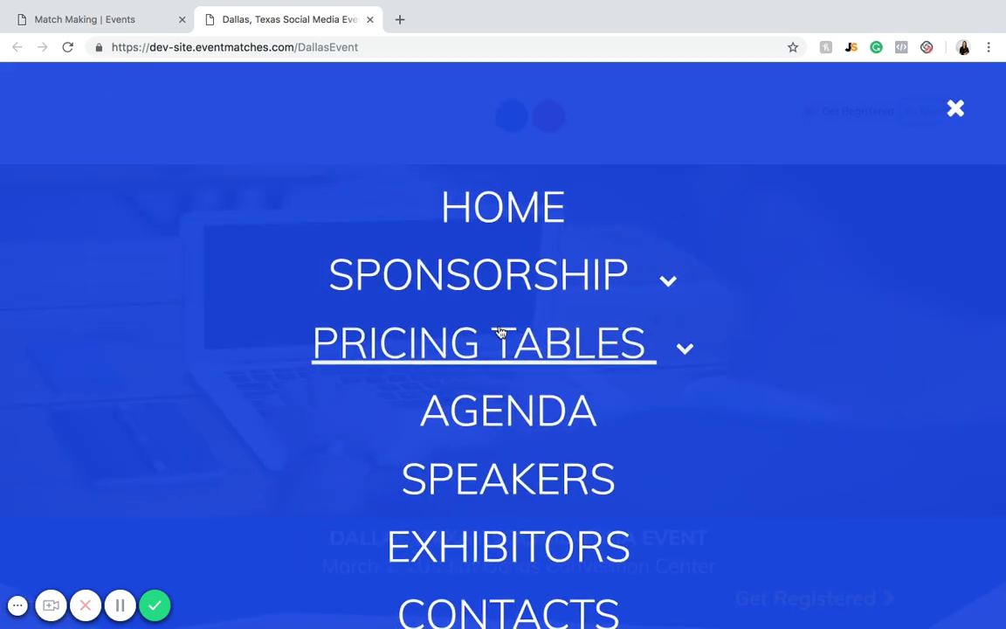
scroll(491, 345, down, 1)
click(492, 386)
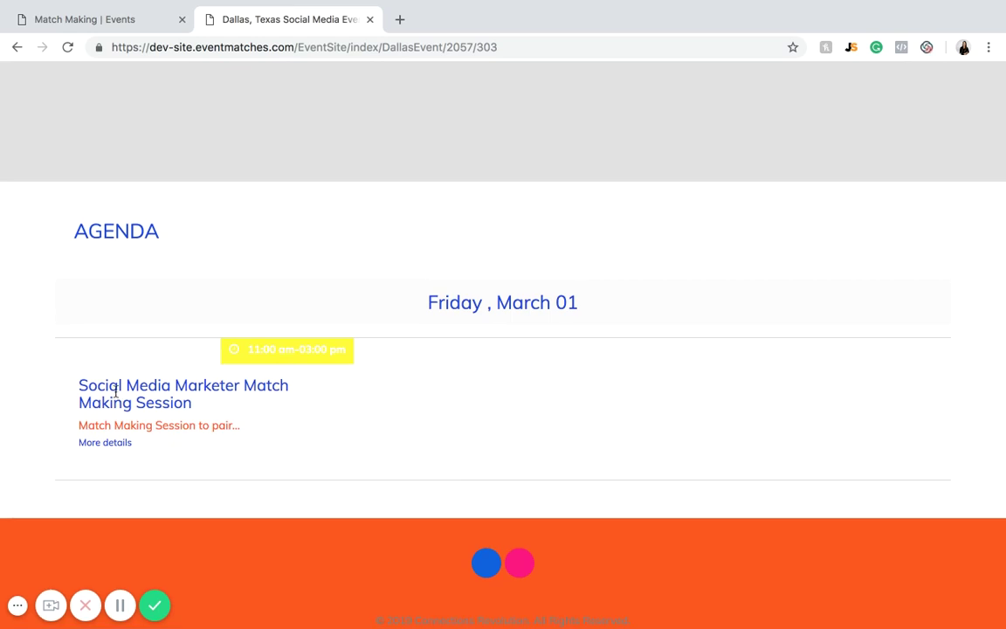
View the full description of the Social Media Marketer Match Making Session, close it and return to the admin events list
click(120, 442)
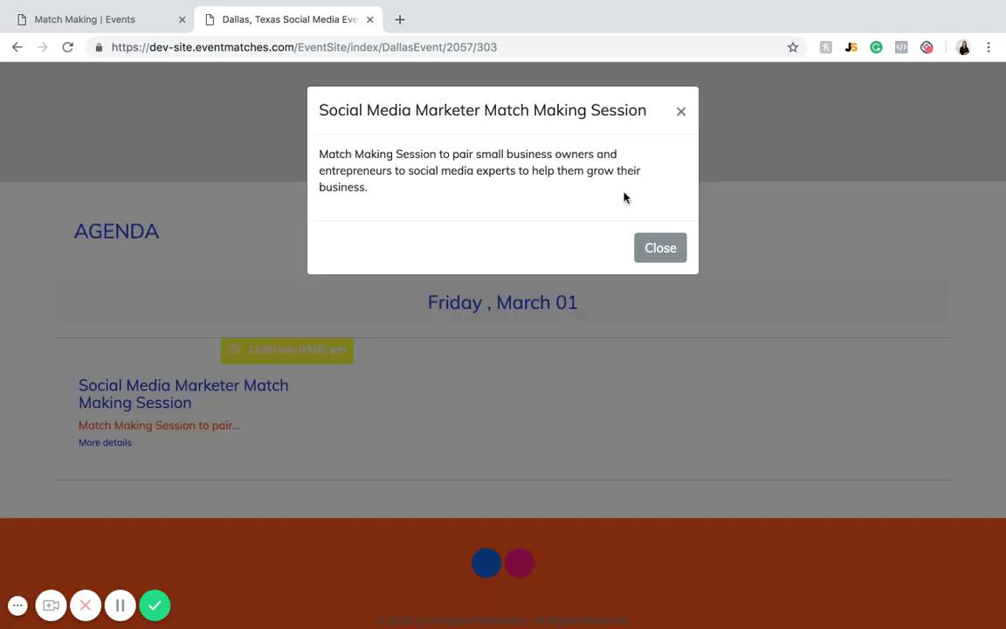
click(657, 258)
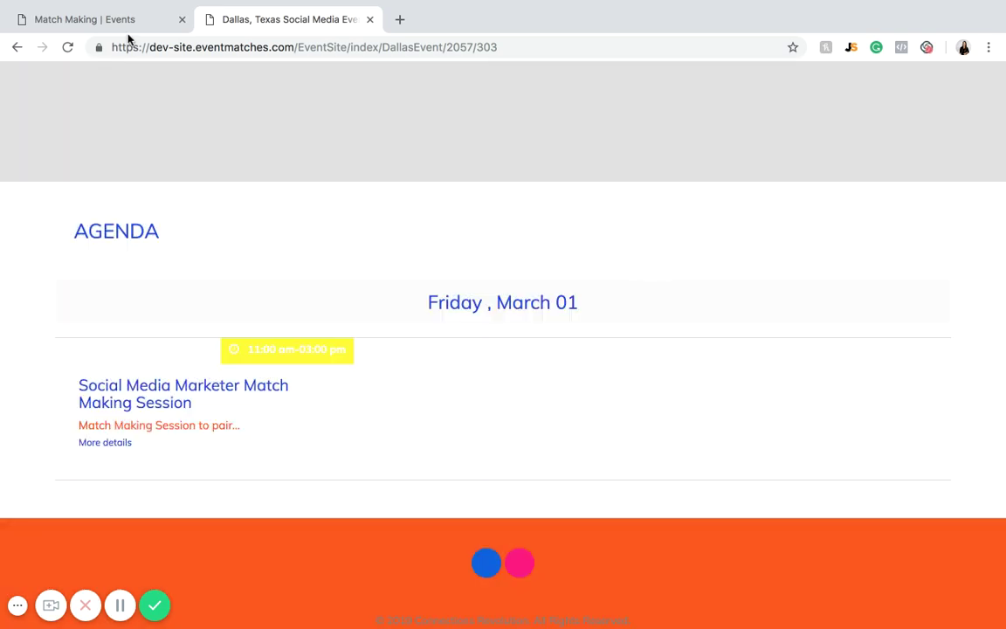
click(124, 21)
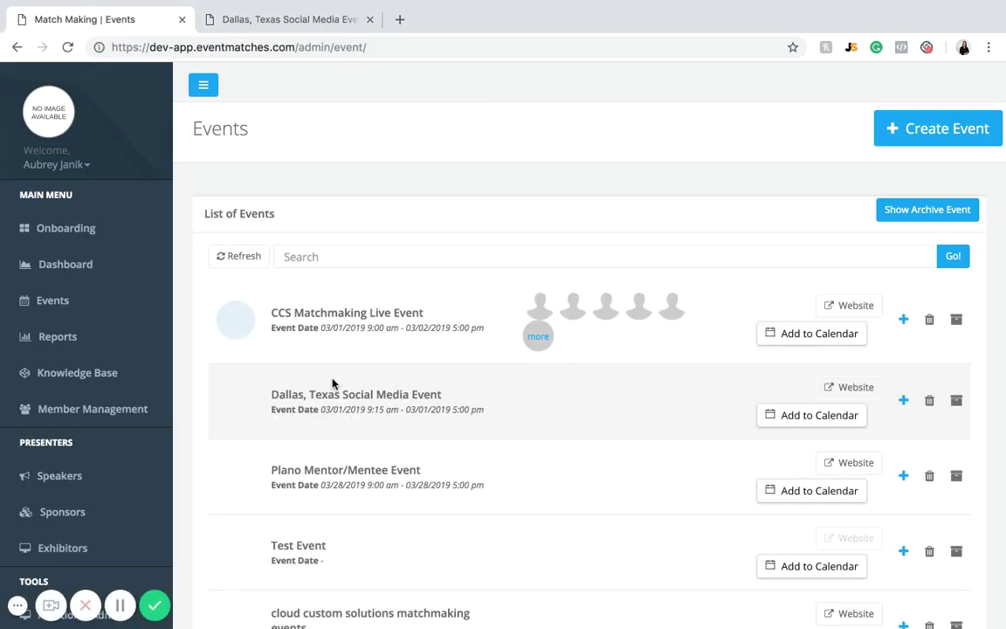